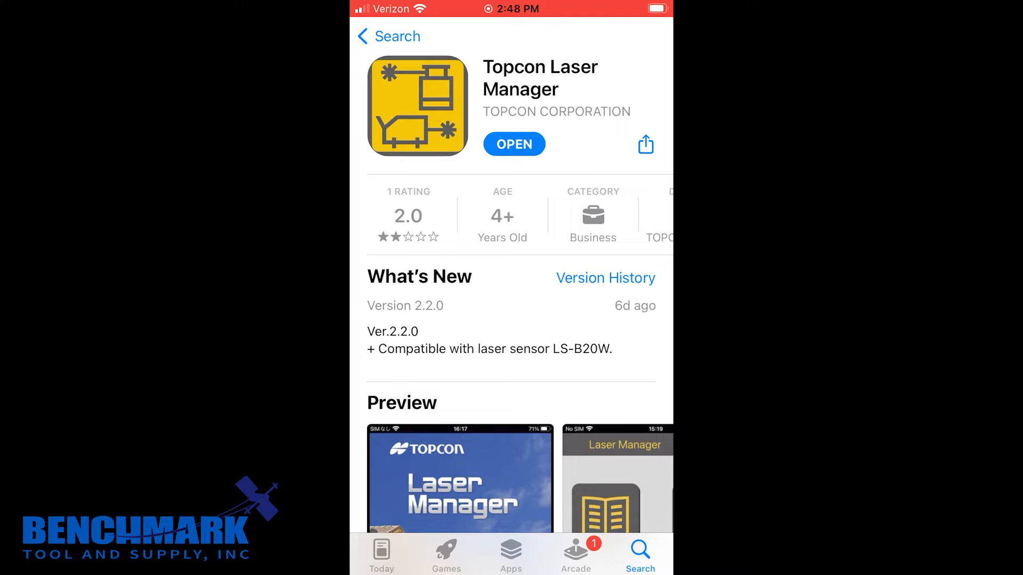
{"action": "scroll", "coordinate": [512, 320], "scroll_direction": "down", "scroll_amount": 5}
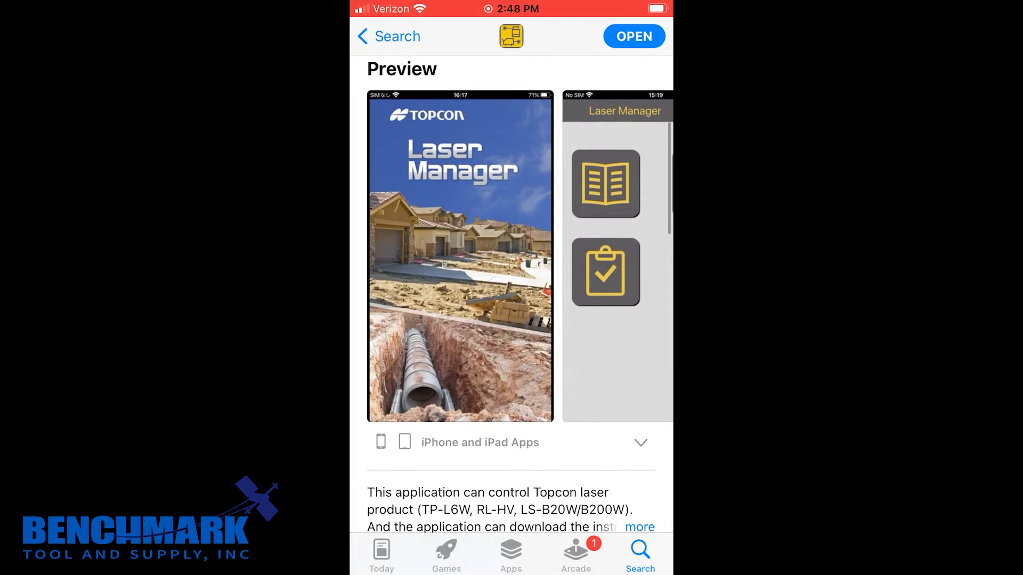
{"action": "scroll", "coordinate": [511, 320], "scroll_direction": "up", "scroll_amount": 5}
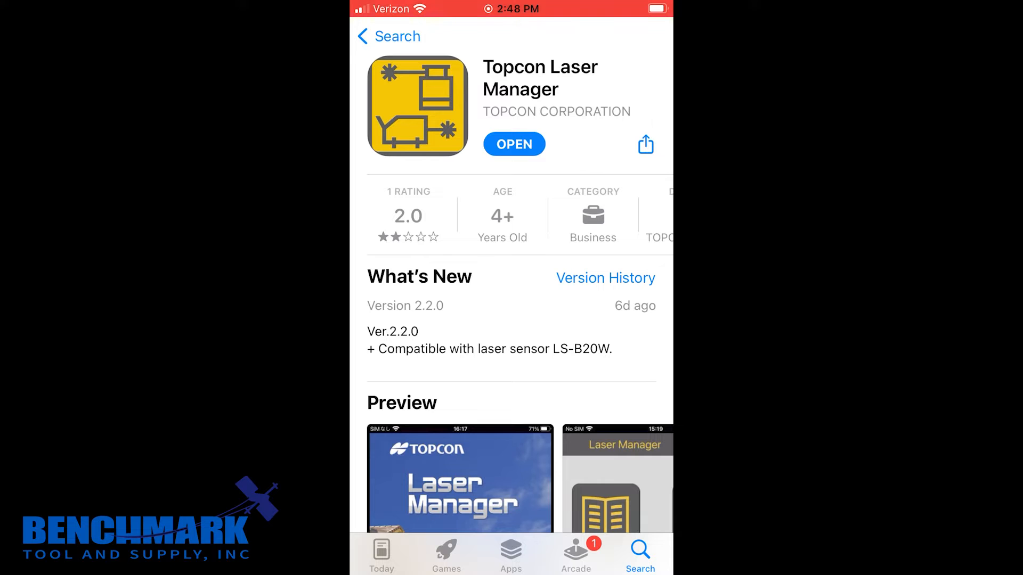
Launch the app and look through the support and app information menu from the home screen
{"action": "left_click", "coordinate": [514, 144]}
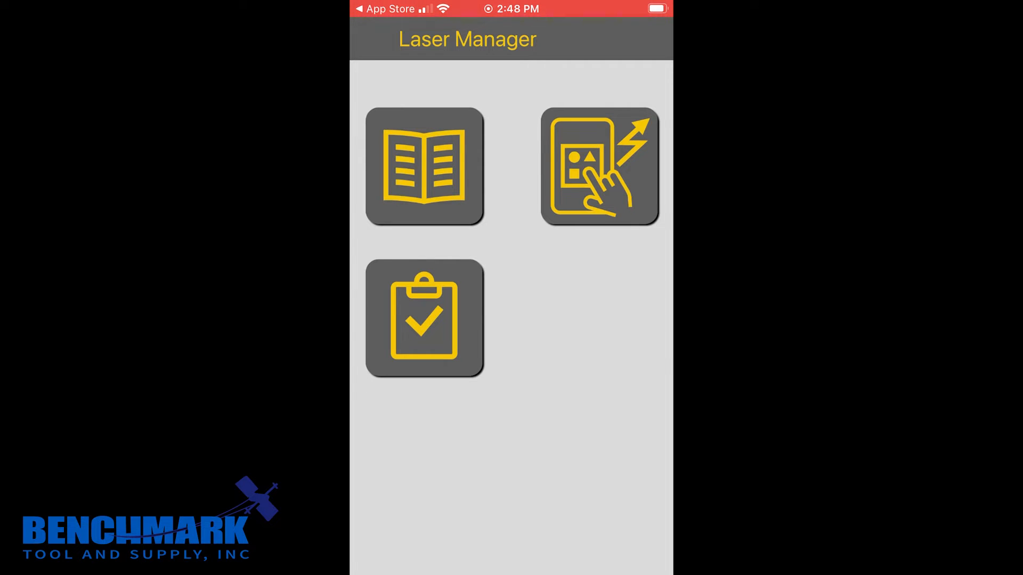
{"action": "left_click", "coordinate": [425, 167]}
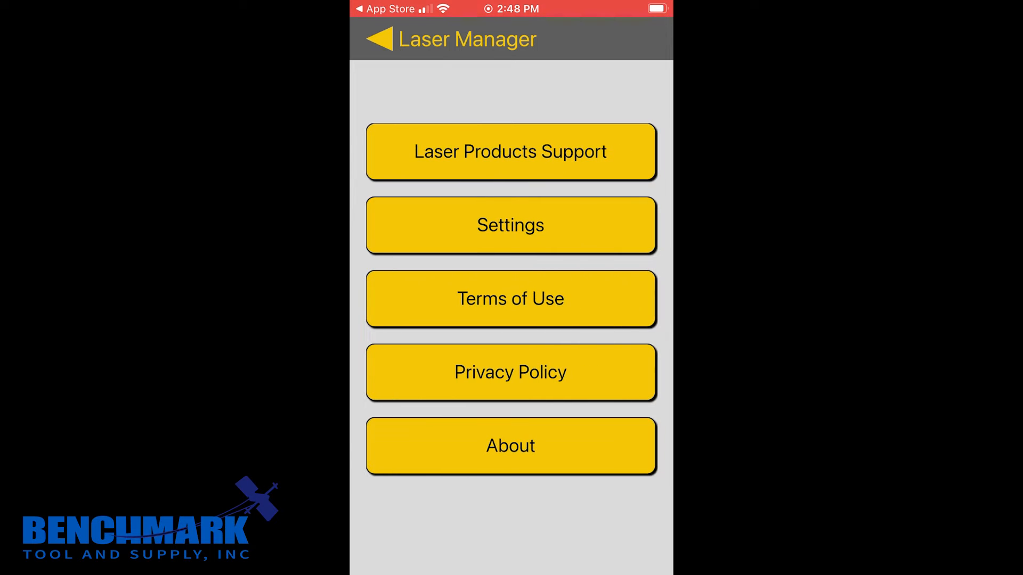
{"action": "left_click", "coordinate": [379, 39]}
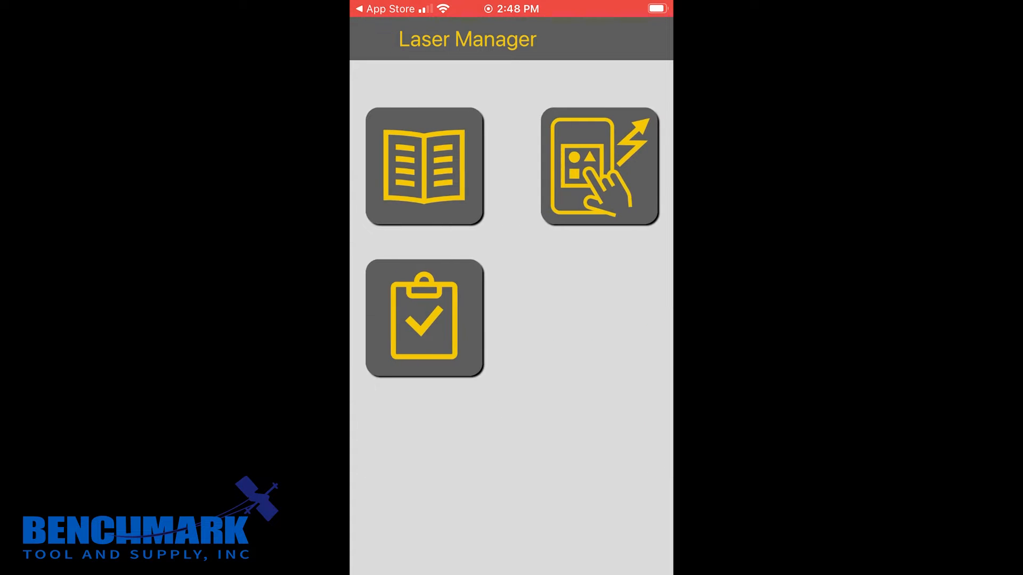
Visit the instrument search and axis checking screens, returning to the home menu each time
{"action": "left_click", "coordinate": [599, 167]}
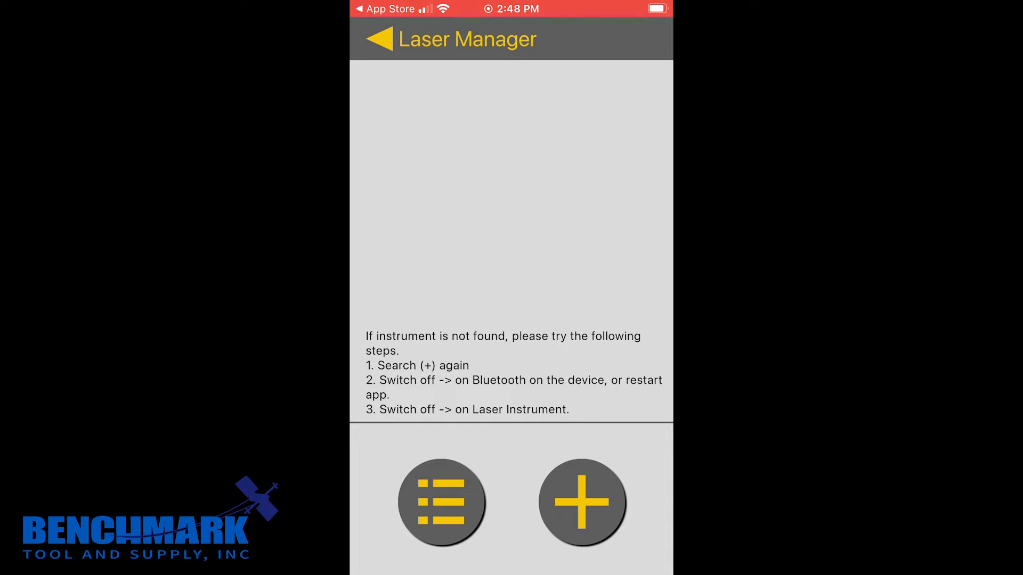
{"action": "left_click", "coordinate": [380, 39]}
{"action": "left_click", "coordinate": [599, 167]}
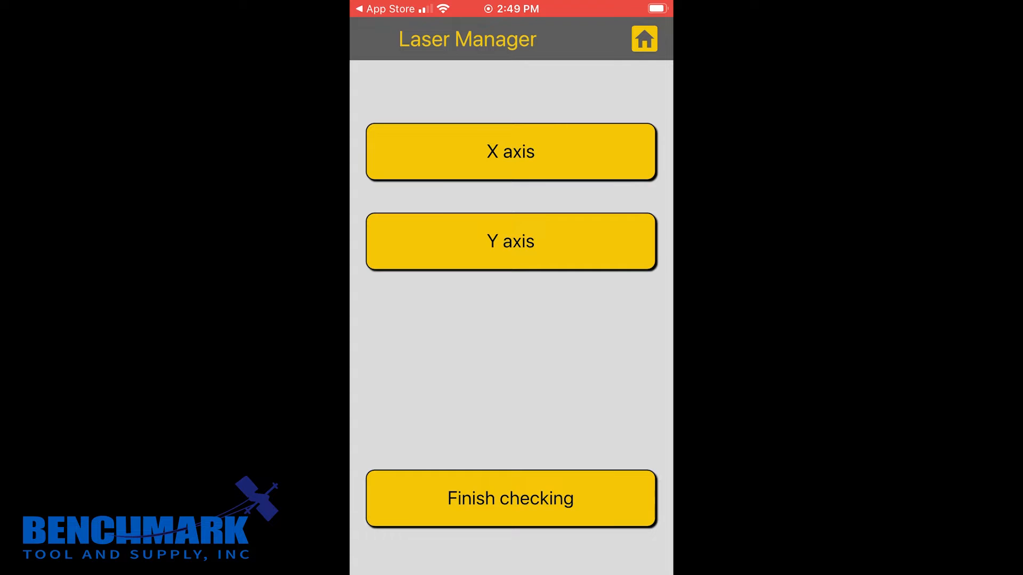
{"action": "left_click", "coordinate": [645, 39]}
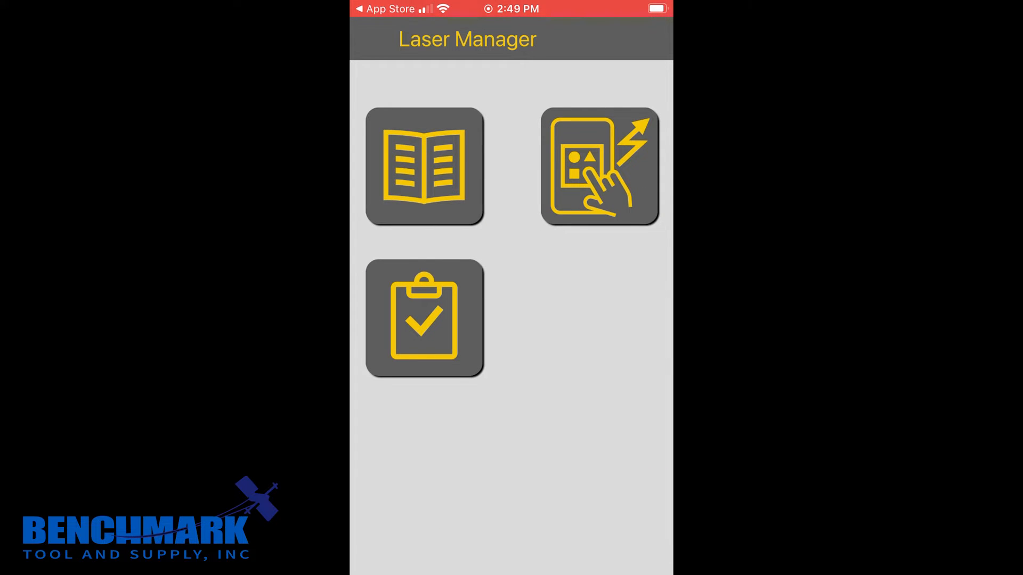
Search for laser instruments and show the list of registered devices to connect the RL-HV
{"action": "left_click", "coordinate": [599, 166]}
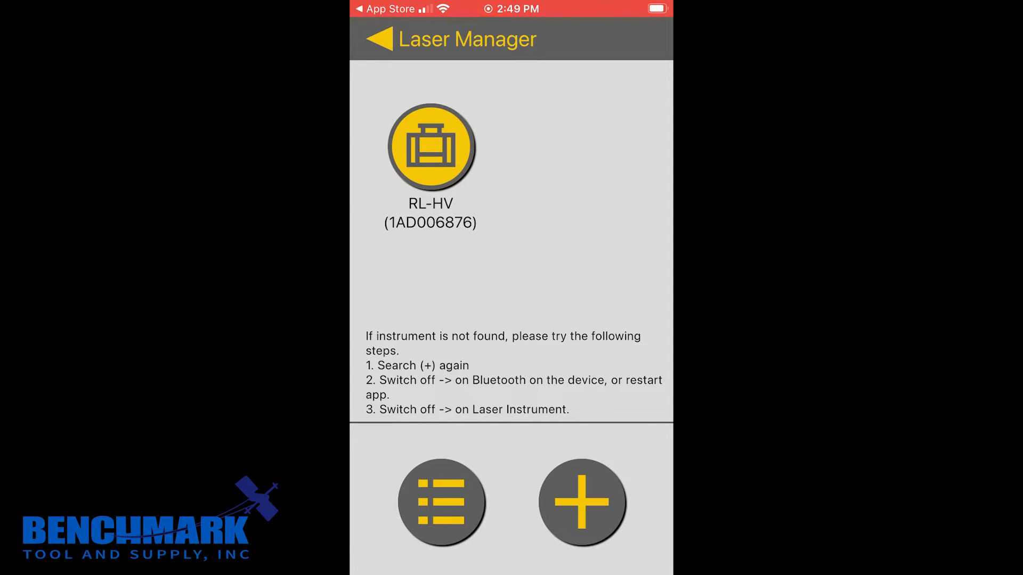
{"action": "left_click", "coordinate": [441, 502]}
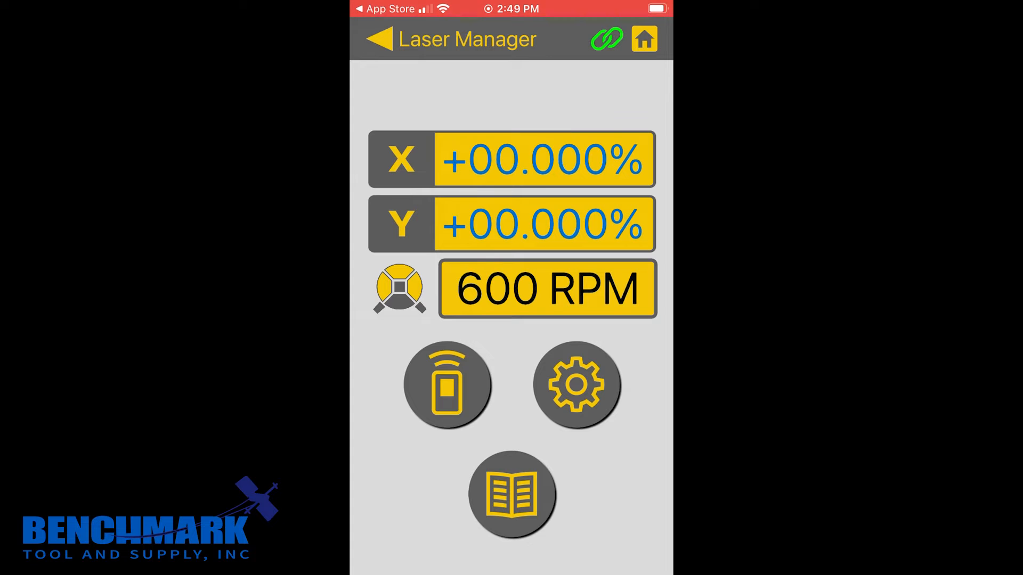
Swipe the control screen to the second page with the angle and settings buttons
{"action": "left_click", "coordinate": [399, 292]}
{"action": "left_click_drag", "start_coordinate": [575, 319], "coordinate": [392, 320]}
{"action": "left_click_drag", "start_coordinate": [575, 319], "coordinate": [392, 320]}
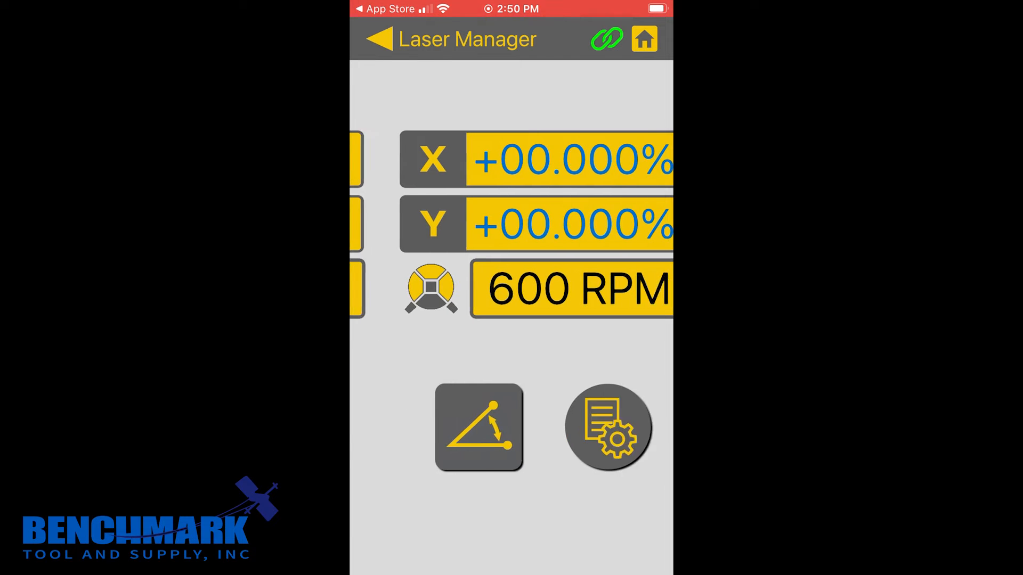
Enter the grade screen and edit the X grade to +01.000%
{"action": "left_click", "coordinate": [447, 427]}
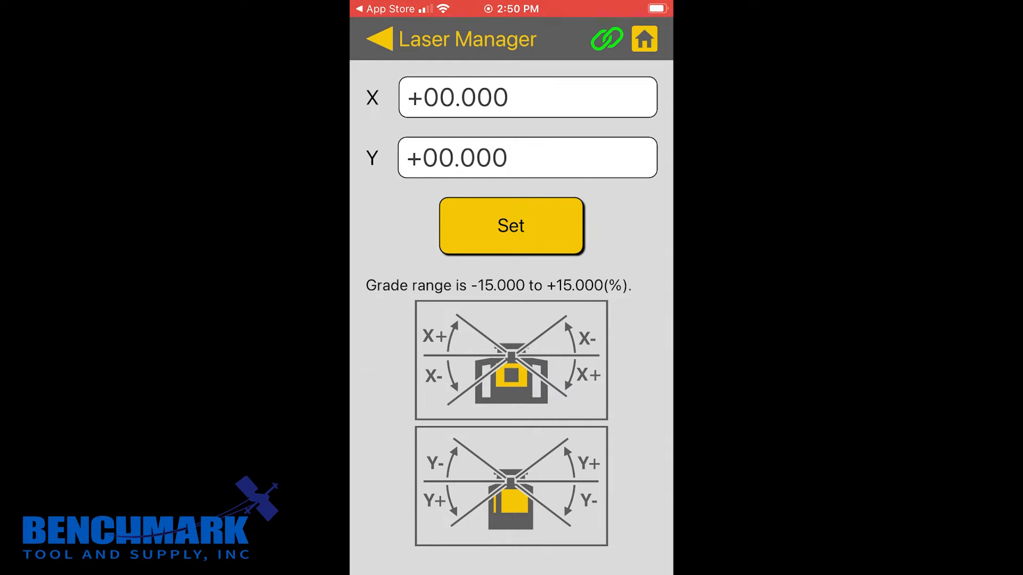
{"action": "left_click", "coordinate": [439, 98]}
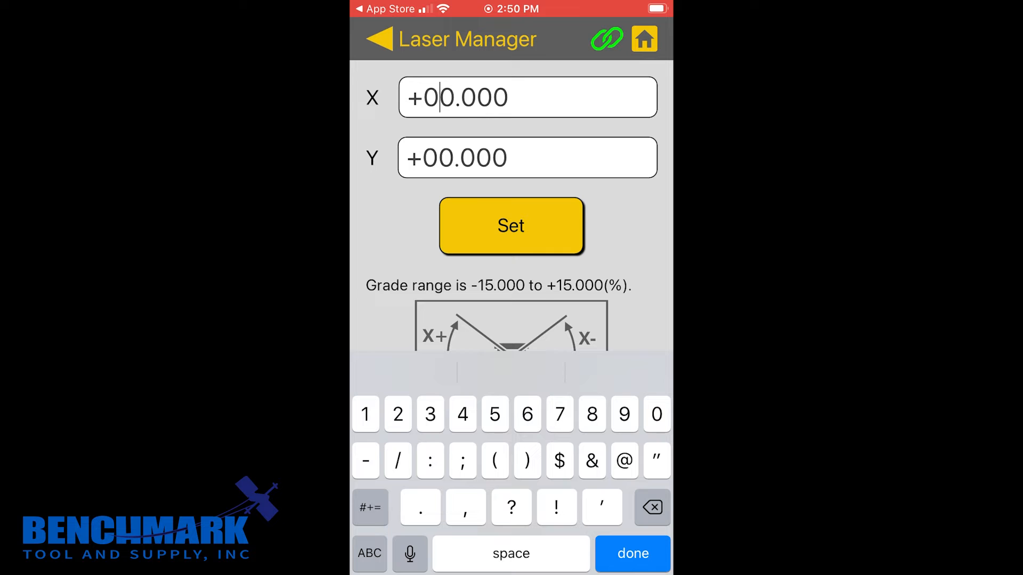
{"action": "left_click", "coordinate": [456, 97]}
{"action": "key", "text": "BackSpace"}
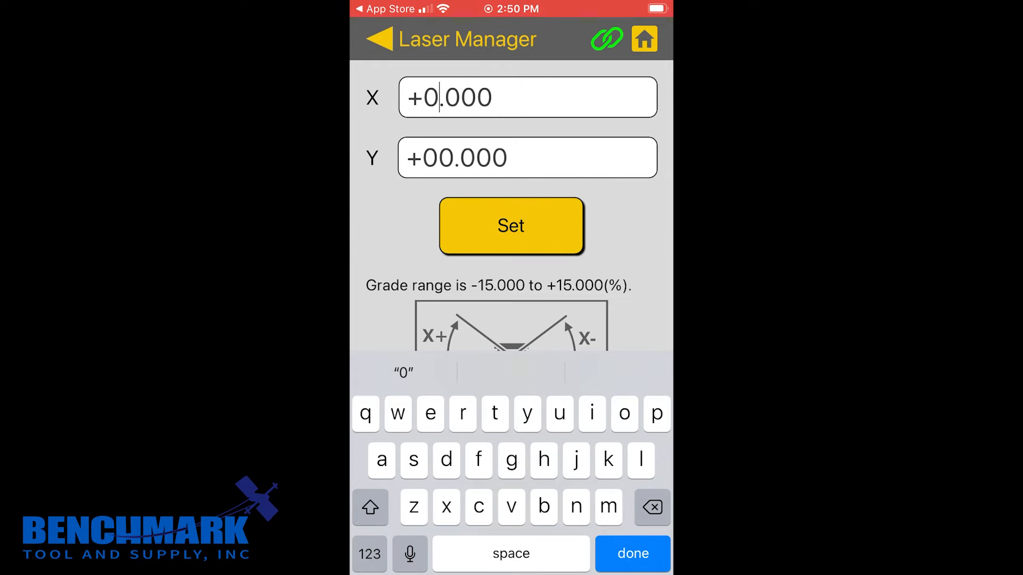
{"action": "left_click", "coordinate": [369, 553]}
{"action": "type", "text": "1"}
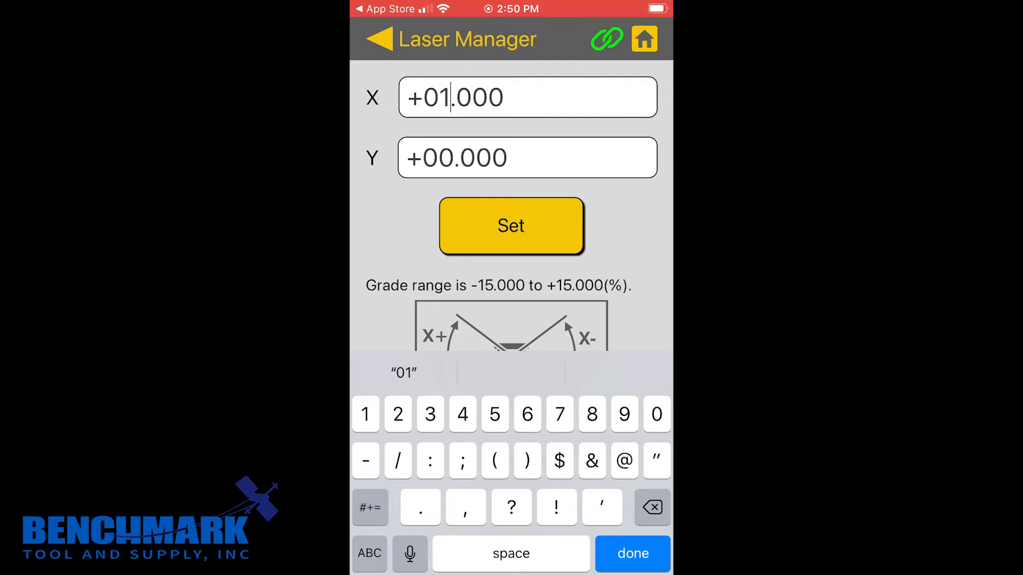
Edit the Y grade to +02.000% and apply both new grades
{"action": "left_click", "coordinate": [454, 158]}
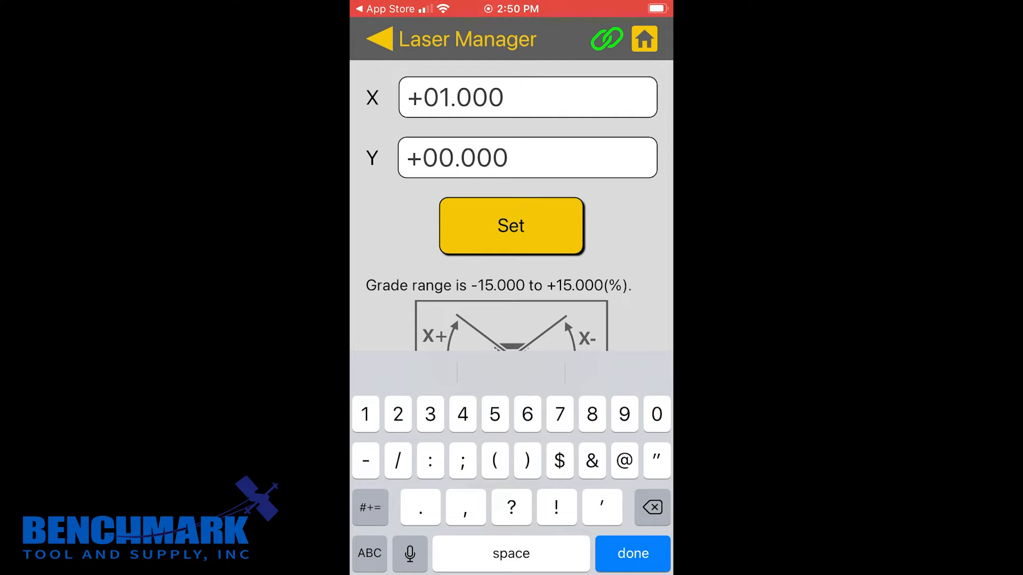
{"action": "key", "text": "BackSpace"}
{"action": "type", "text": "2"}
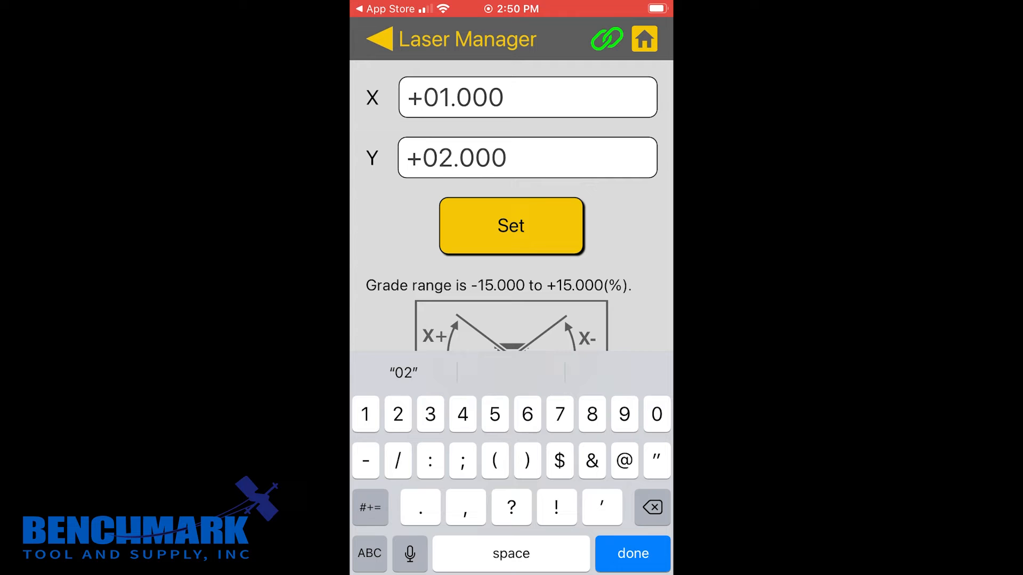
{"action": "left_click", "coordinate": [511, 225]}
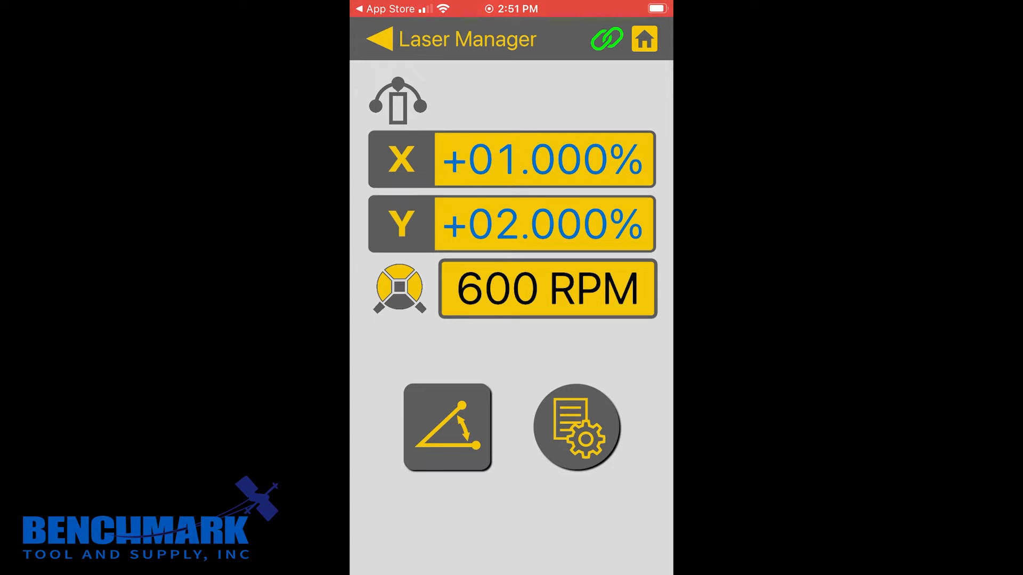
{"action": "left_click", "coordinate": [380, 39]}
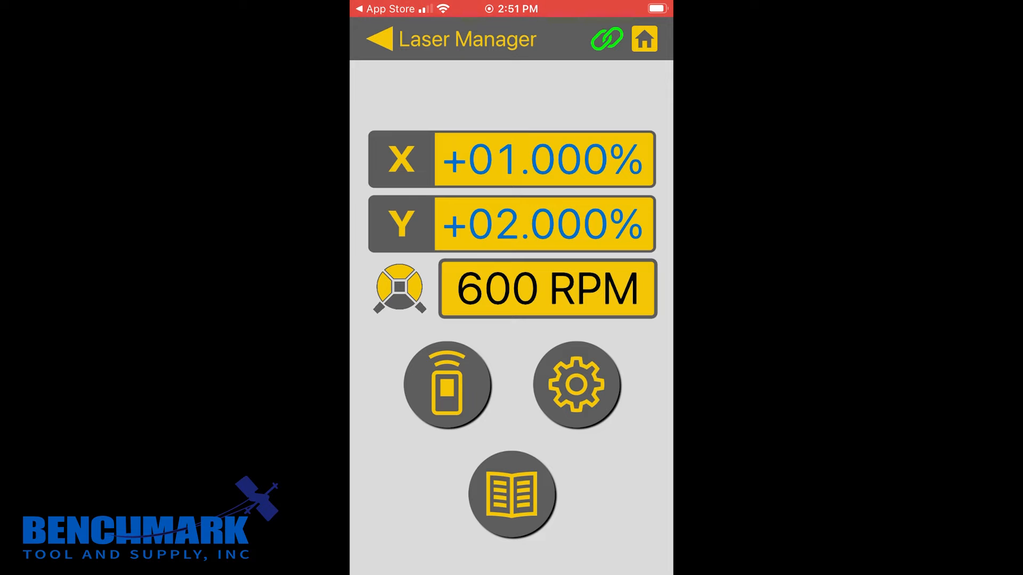
{"action": "left_click", "coordinate": [448, 385]}
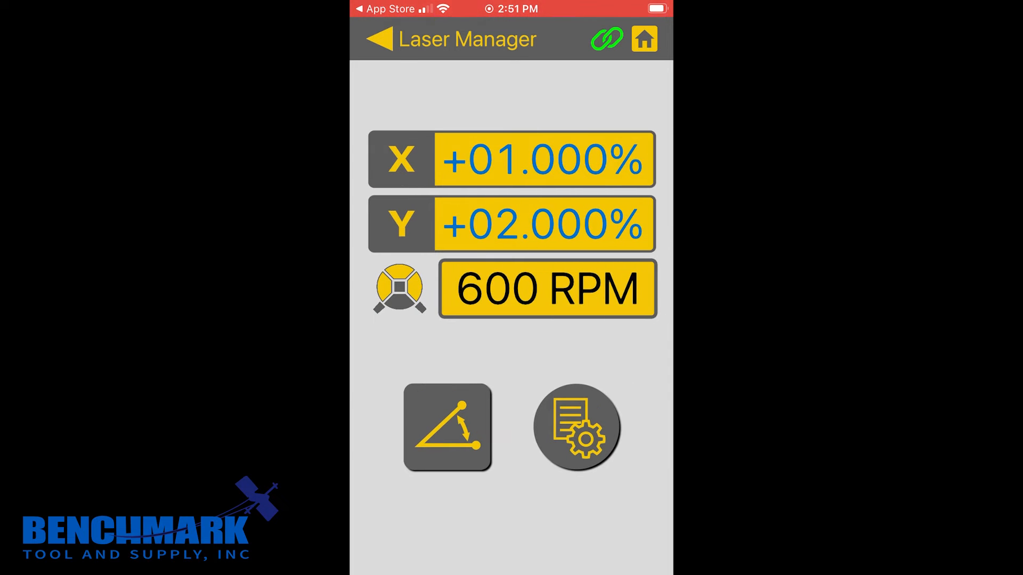
{"action": "left_click", "coordinate": [379, 38]}
Clear the X and Y grade fields back to 00 on the grade entry screen
{"action": "left_click", "coordinate": [448, 427]}
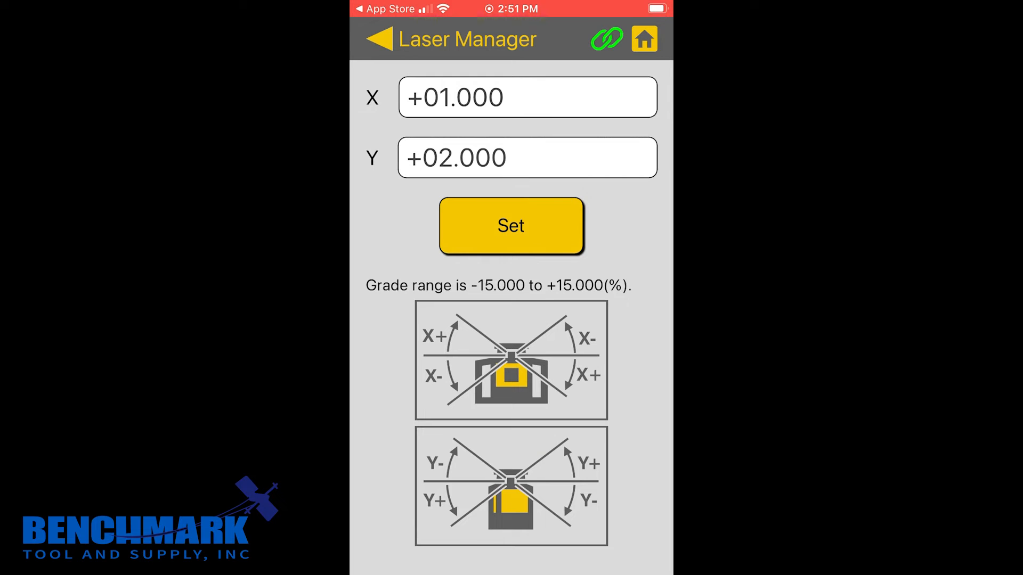
{"action": "left_click", "coordinate": [527, 97]}
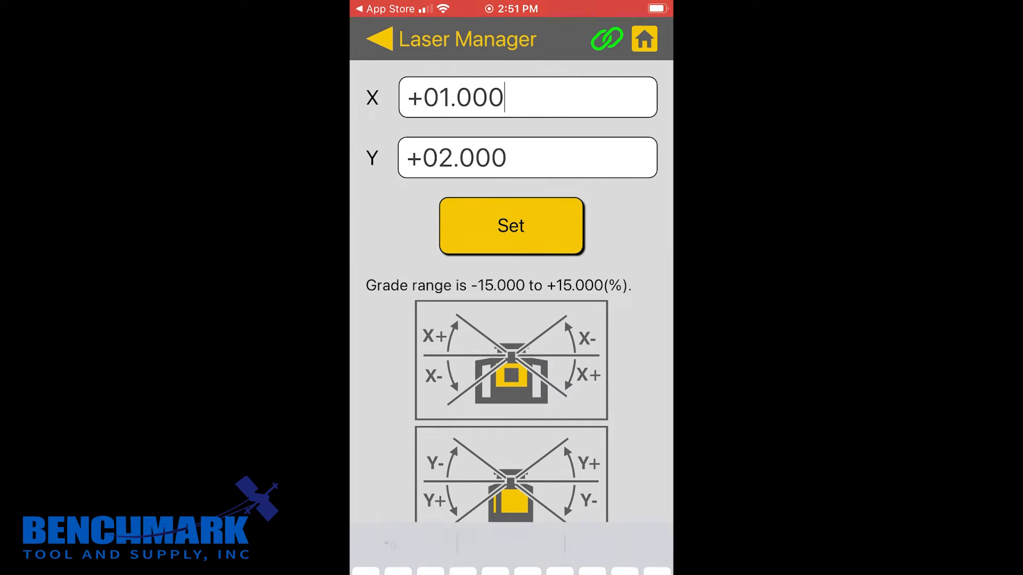
{"action": "key", "text": "BackSpace"}
{"action": "key", "text": "BackSpace"}
{"action": "key", "text": "BackSpace"}
{"action": "key", "text": "BackSpace"}
{"action": "key", "text": "BackSpace"}
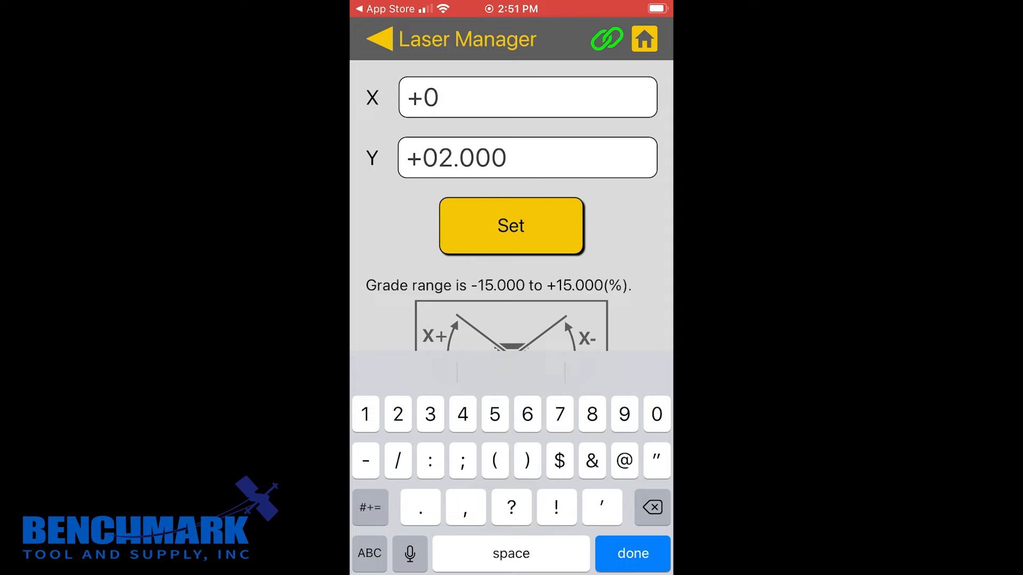
{"action": "type", "text": "0"}
{"action": "left_click", "coordinate": [527, 157]}
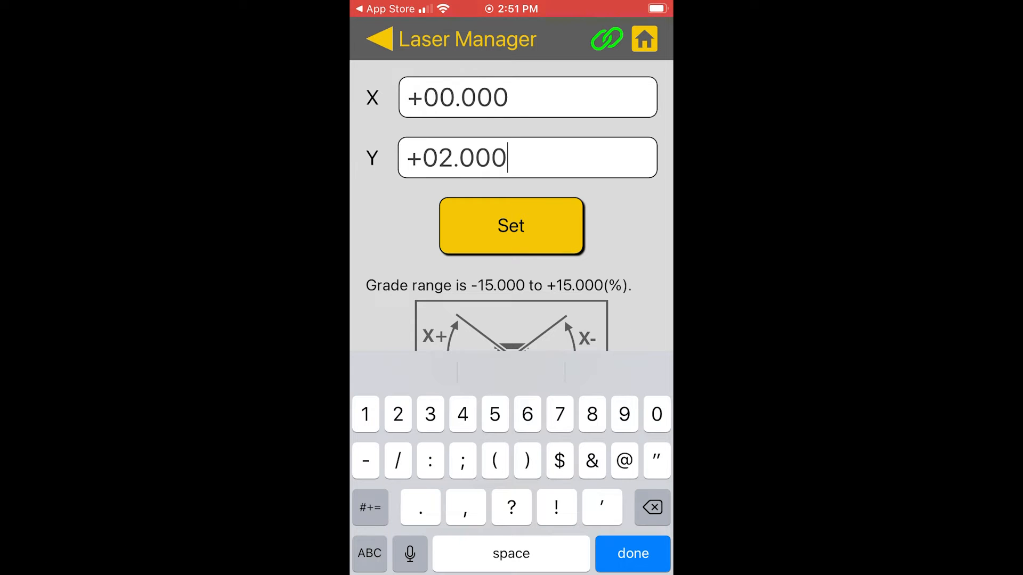
{"action": "key", "text": "BackSpace"}
{"action": "key", "text": "BackSpace"}
{"action": "key", "text": "BackSpace"}
{"action": "key", "text": "BackSpace"}
{"action": "key", "text": "BackSpace"}
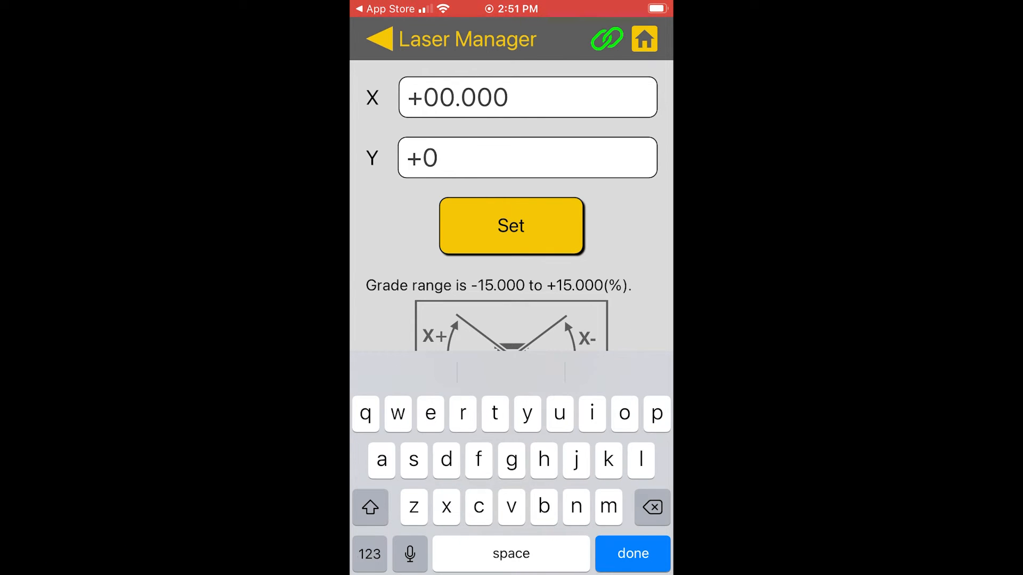
{"action": "type", "text": "0"}
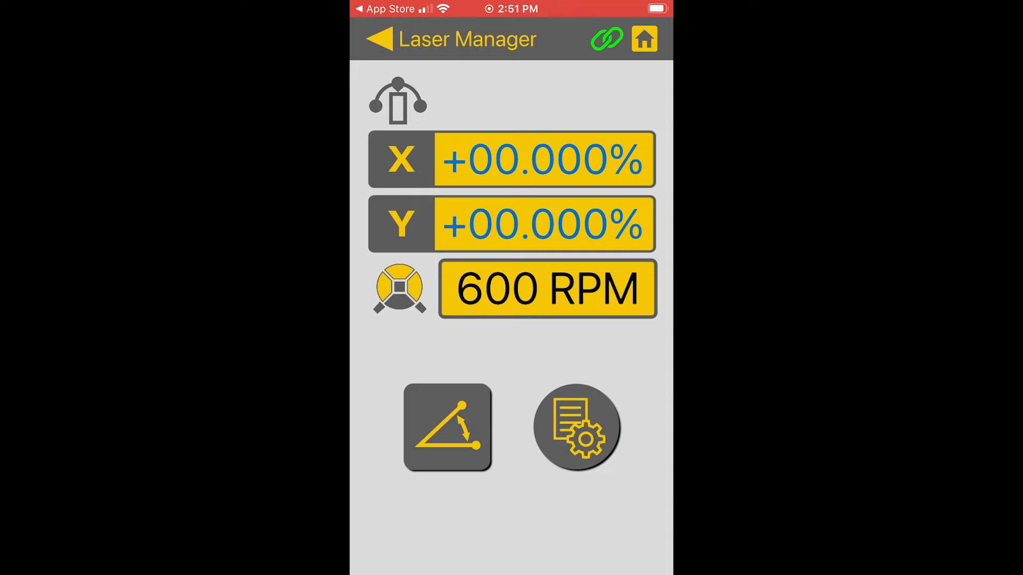
Bring up the laser settings list with rotation speed, manual mode, sleep mode and safety lock
{"action": "left_click", "coordinate": [397, 105]}
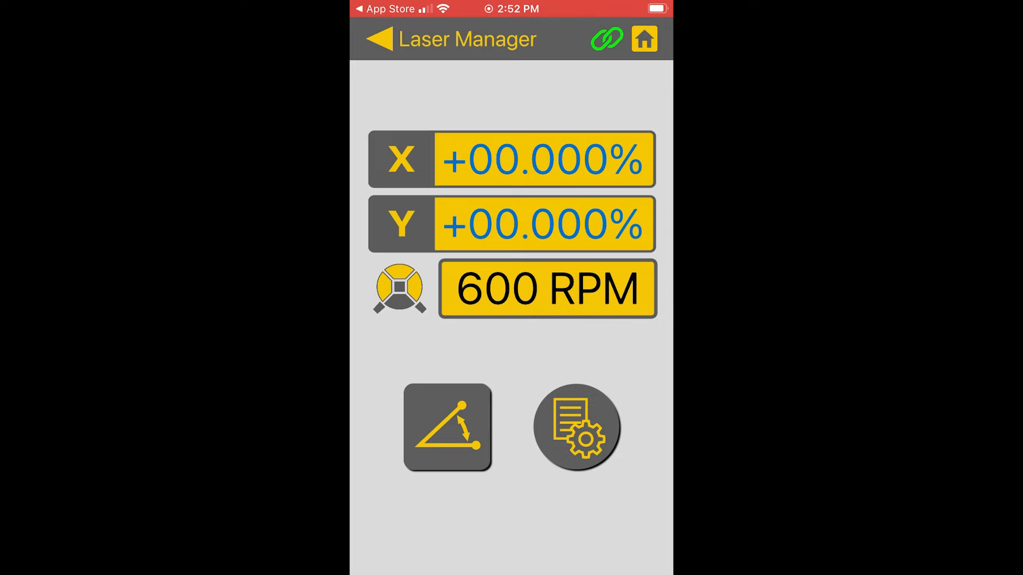
{"action": "left_click", "coordinate": [577, 427]}
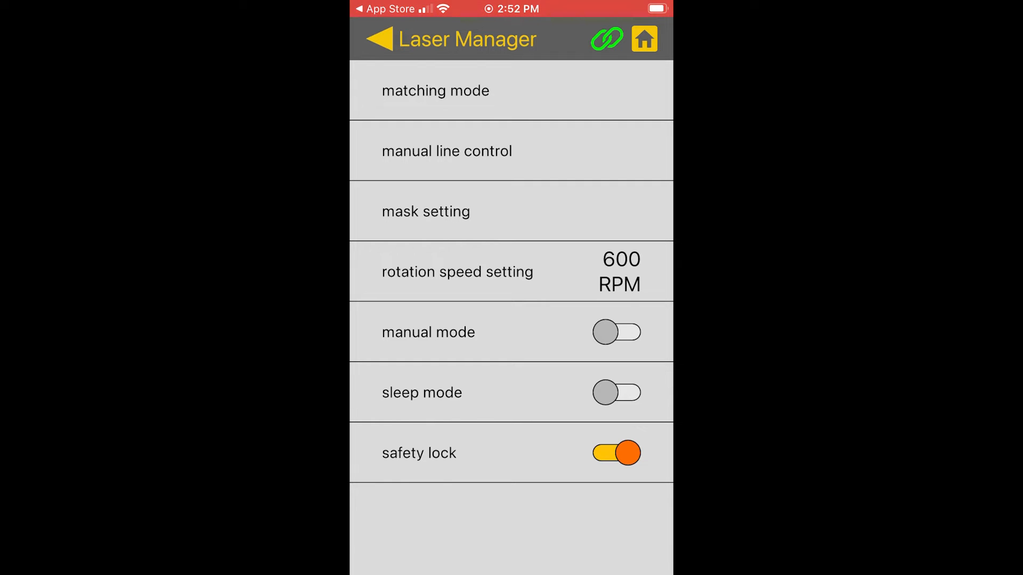
Choose 'manual line control' to reach the X/Y arrow control page
{"action": "left_click", "coordinate": [436, 91]}
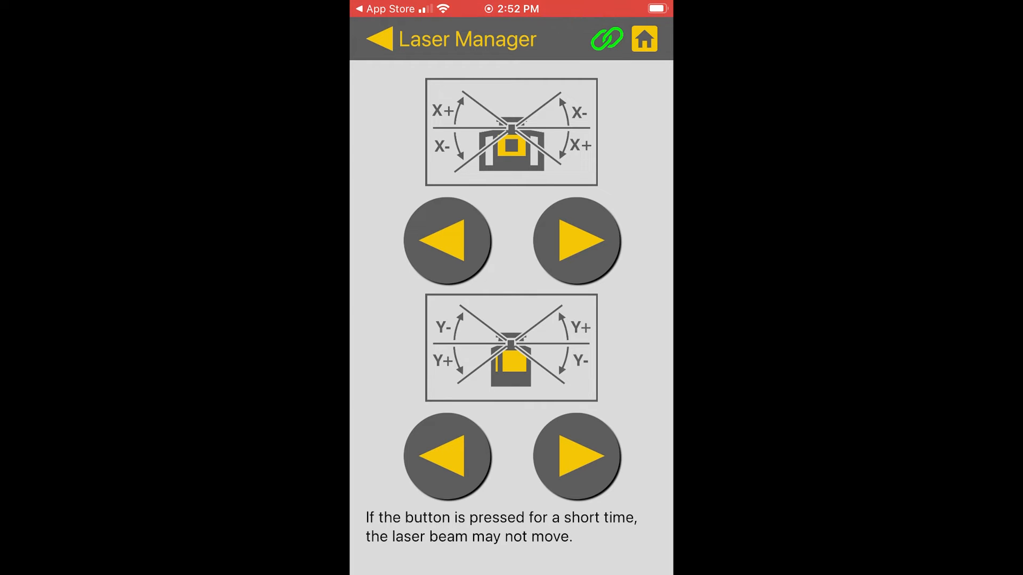
Hold the upper right arrow to tilt the beam along the X axis
{"action": "left_click", "coordinate": [576, 240]}
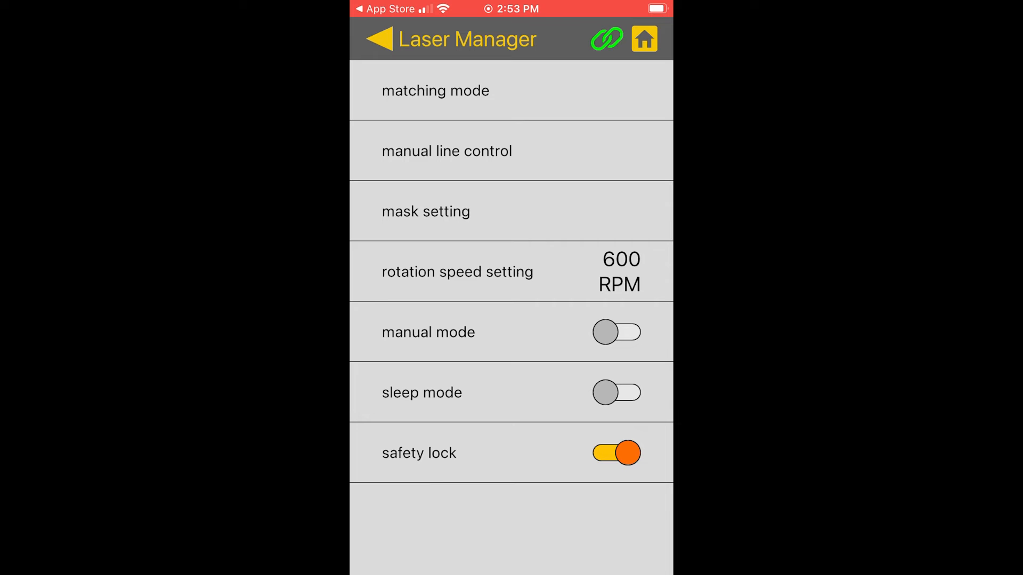
Choose a beam mask with the left and right sections active and apply it with Set
{"action": "left_click", "coordinate": [426, 211]}
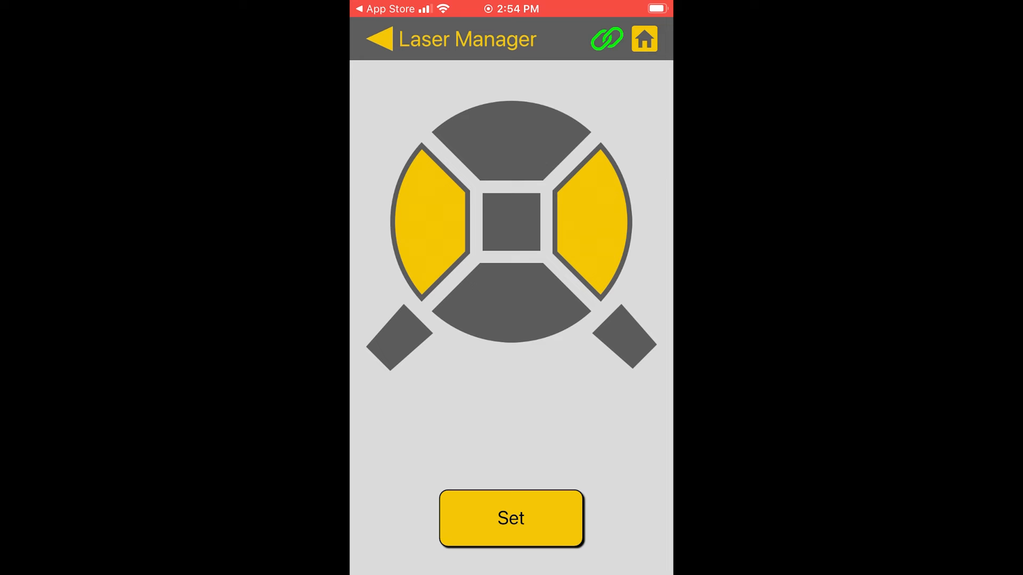
{"action": "left_click", "coordinate": [511, 518]}
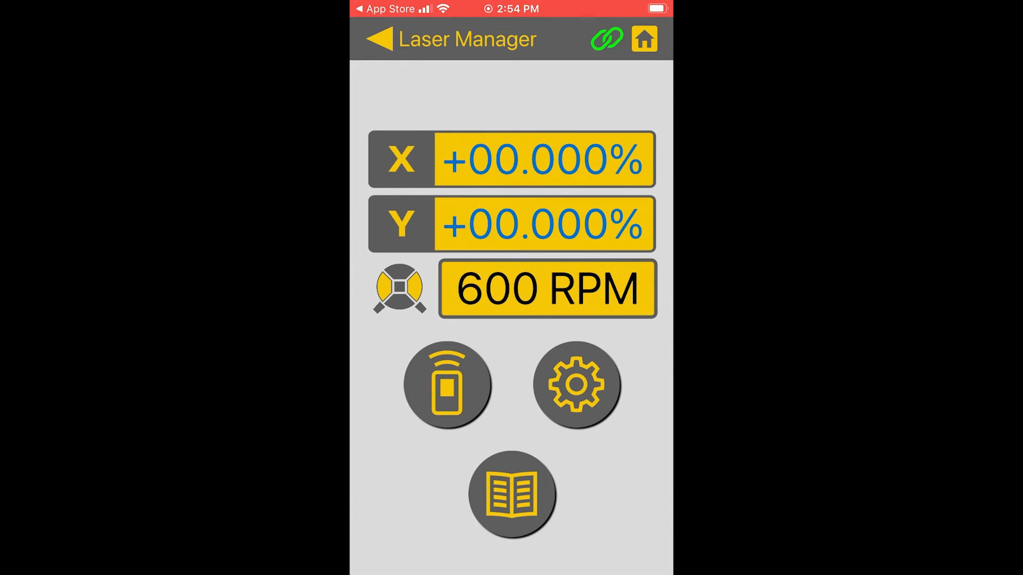
{"action": "left_click", "coordinate": [576, 384]}
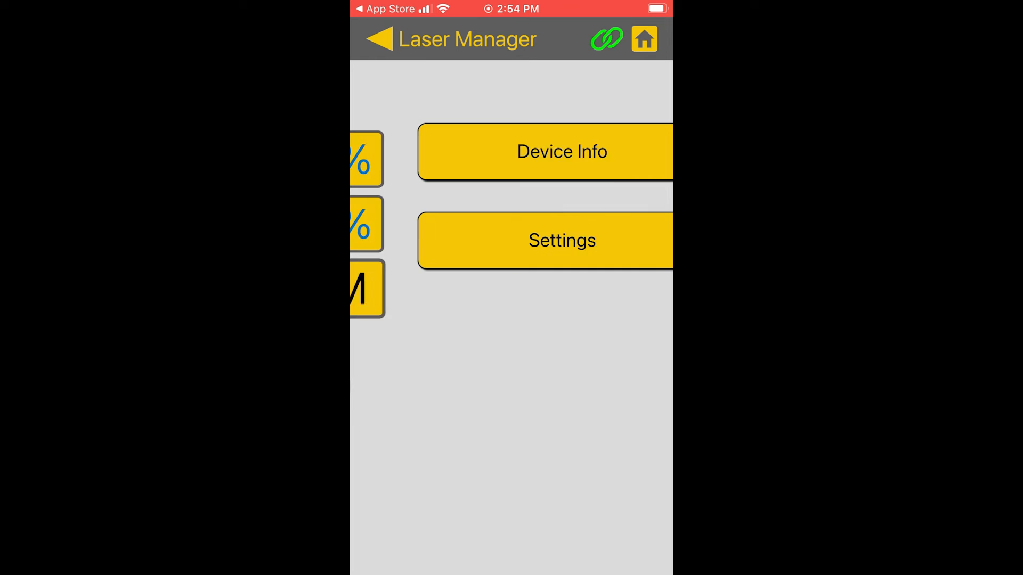
{"action": "left_click", "coordinate": [379, 38]}
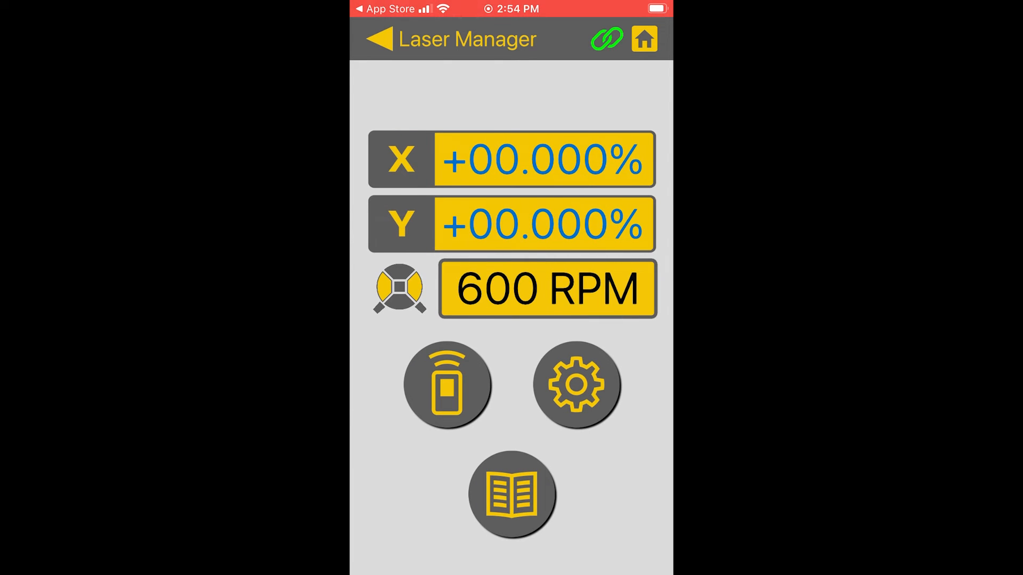
{"action": "left_click", "coordinate": [578, 427]}
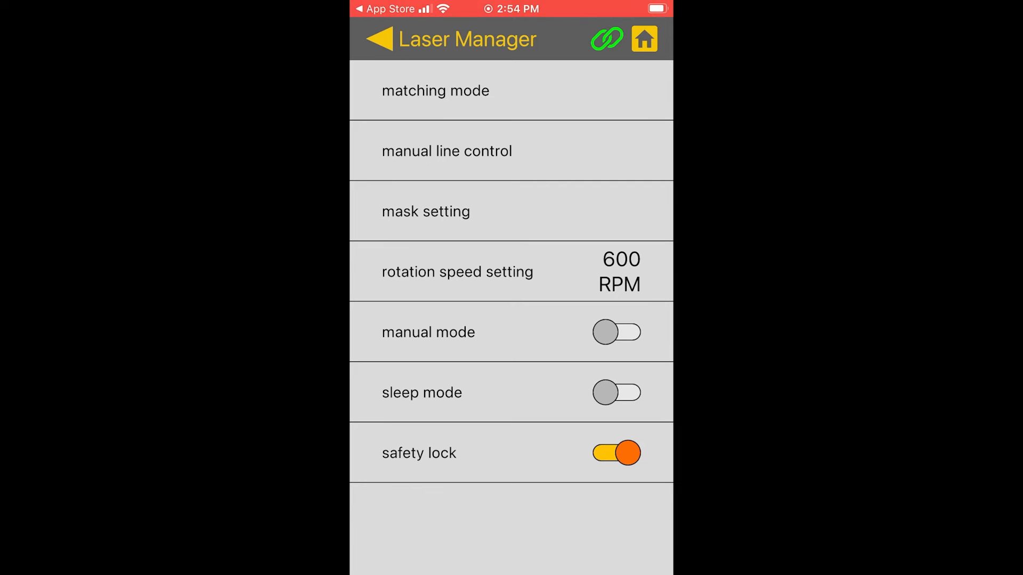
{"action": "left_click", "coordinate": [457, 272]}
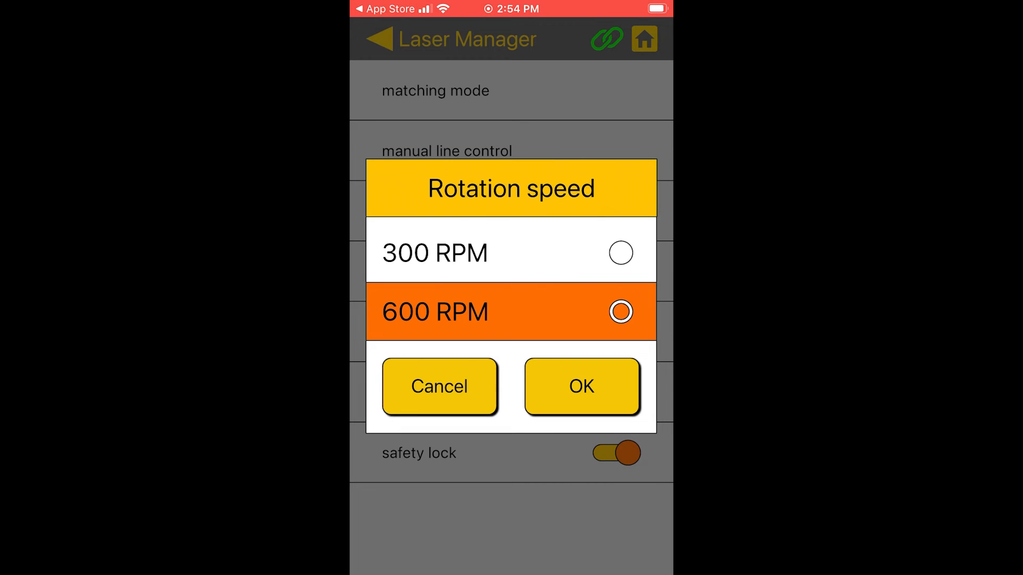
{"action": "left_click", "coordinate": [621, 252]}
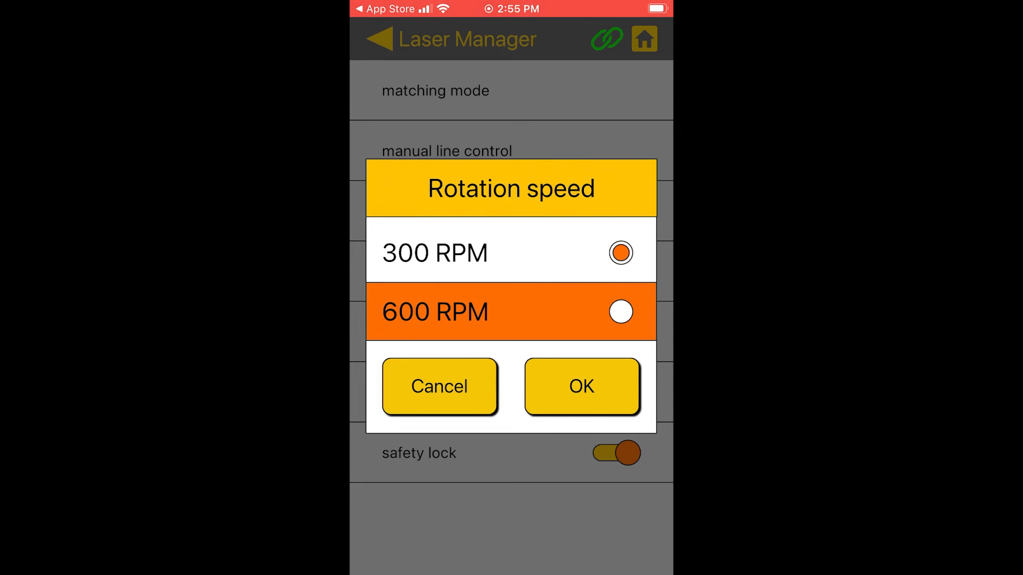
{"action": "left_click", "coordinate": [621, 312]}
{"action": "left_click", "coordinate": [582, 386]}
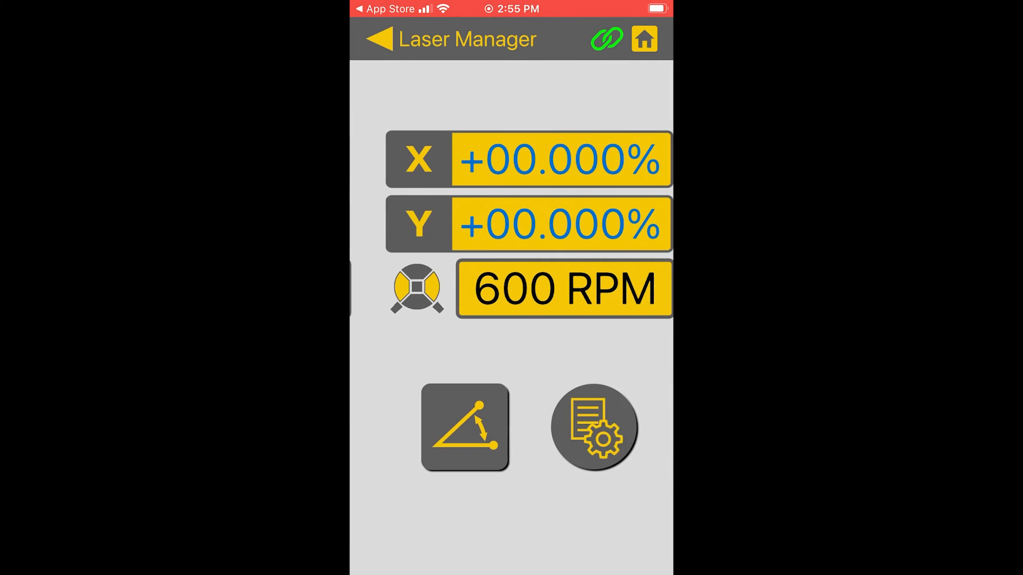
Toggle manual mode and sleep mode in the settings list, then reconnect to the RL-HV2S laser
{"action": "left_click", "coordinate": [576, 428]}
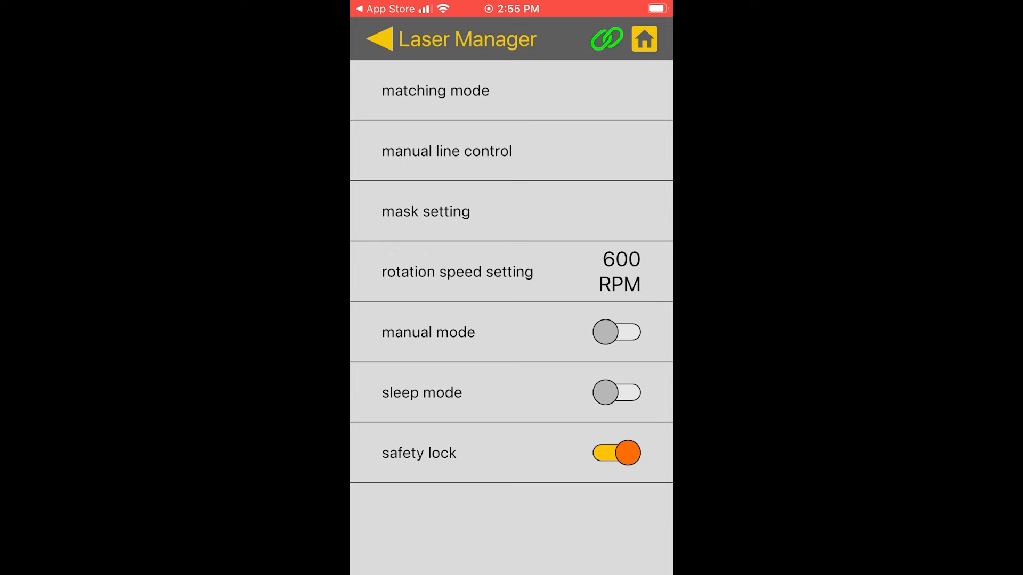
{"action": "left_click", "coordinate": [616, 332]}
{"action": "left_click", "coordinate": [616, 392]}
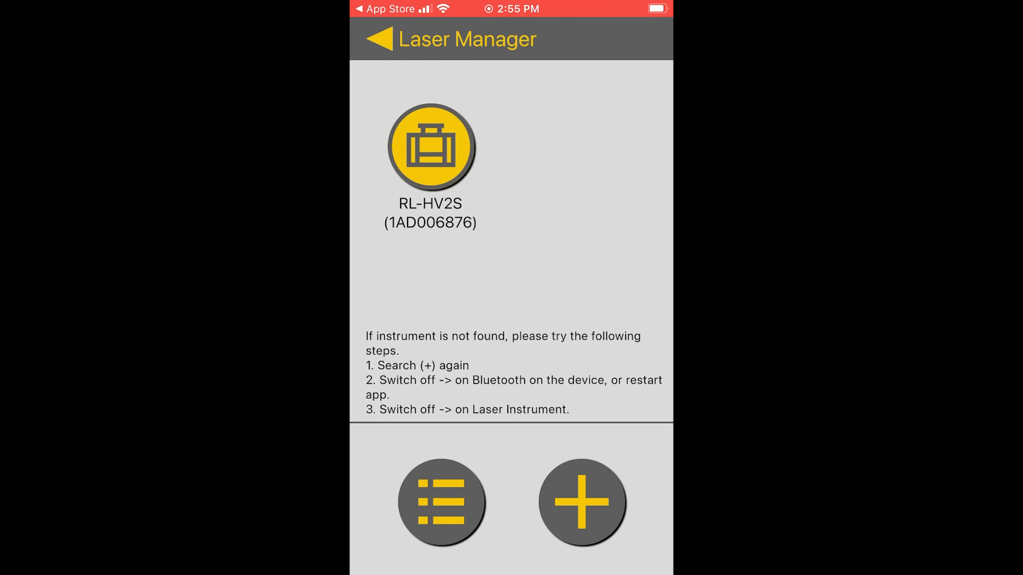
{"action": "left_click", "coordinate": [432, 146]}
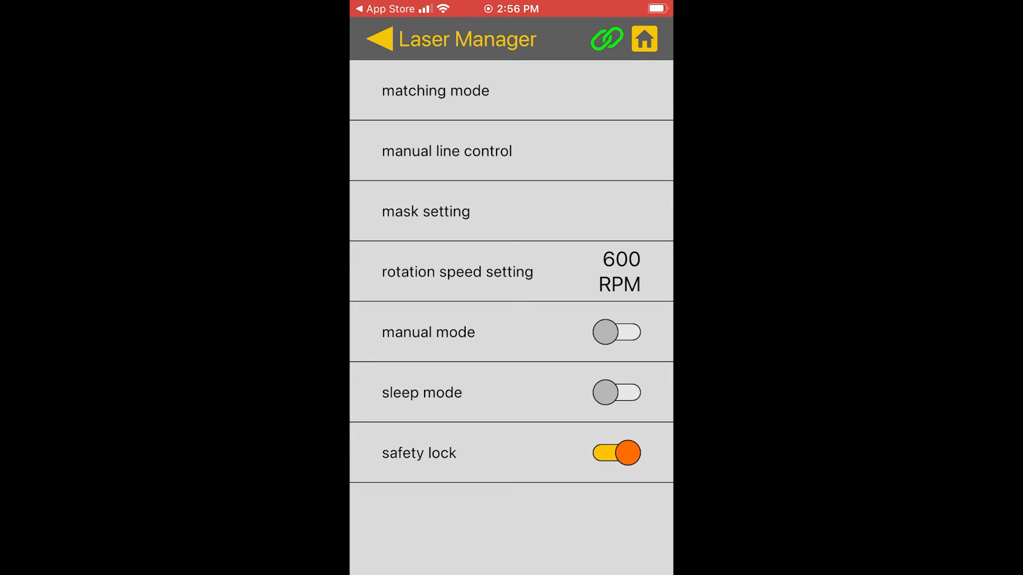
Toggle the safety lock off and on twice, then return to the X/Y/600 RPM readout
{"action": "left_click", "coordinate": [616, 454]}
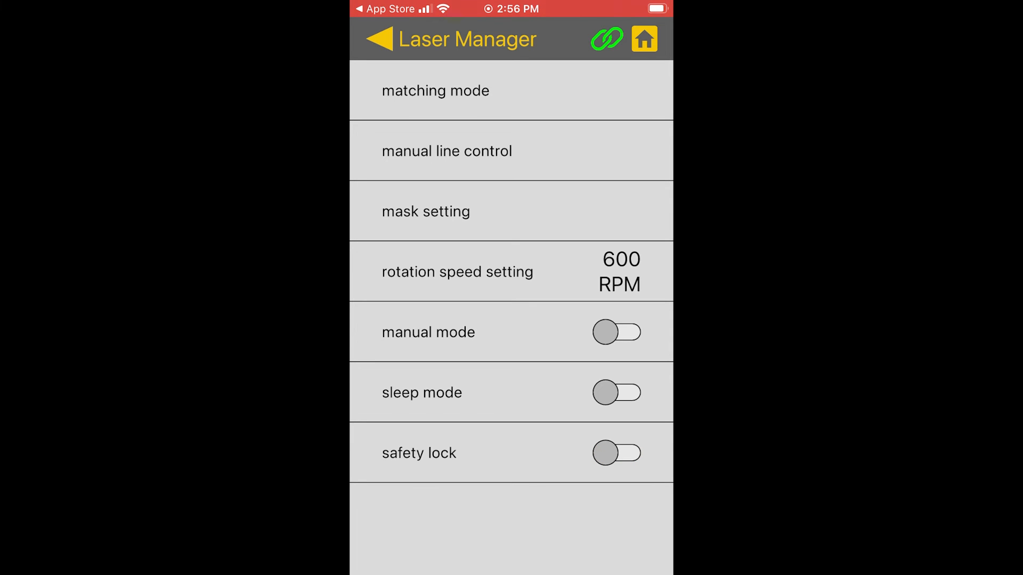
{"action": "left_click", "coordinate": [616, 453]}
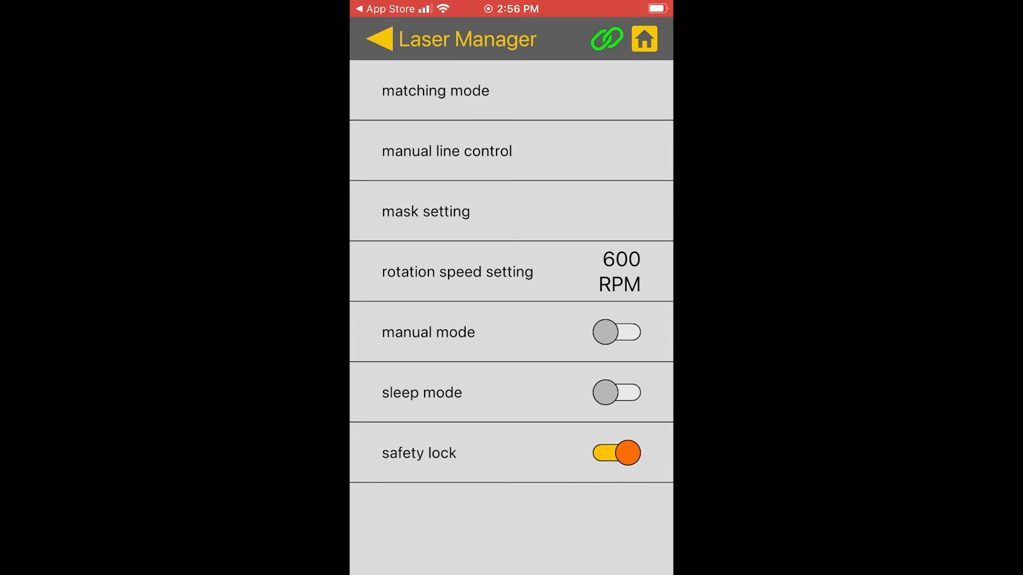
{"action": "left_click", "coordinate": [615, 454]}
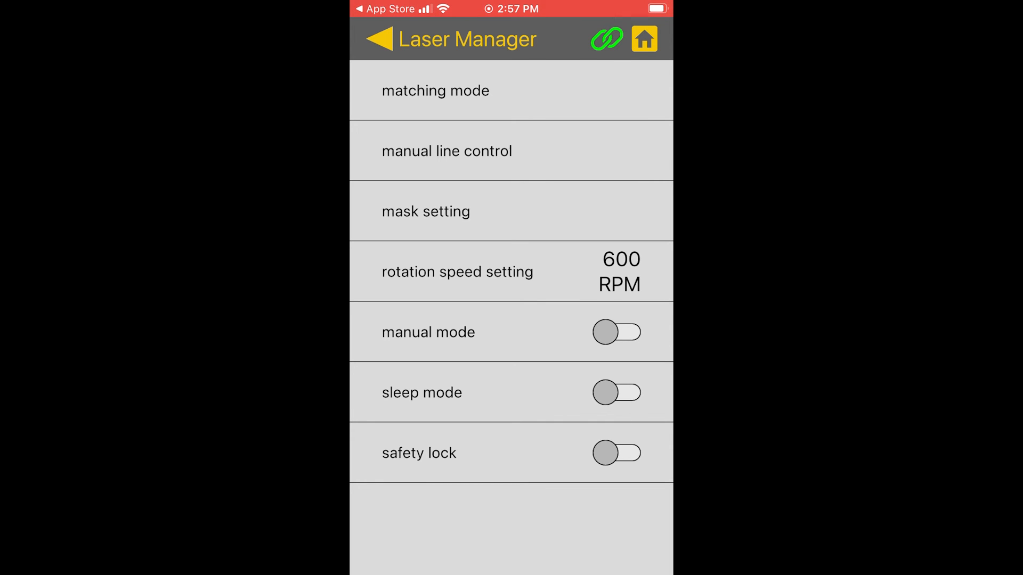
{"action": "left_click", "coordinate": [617, 453]}
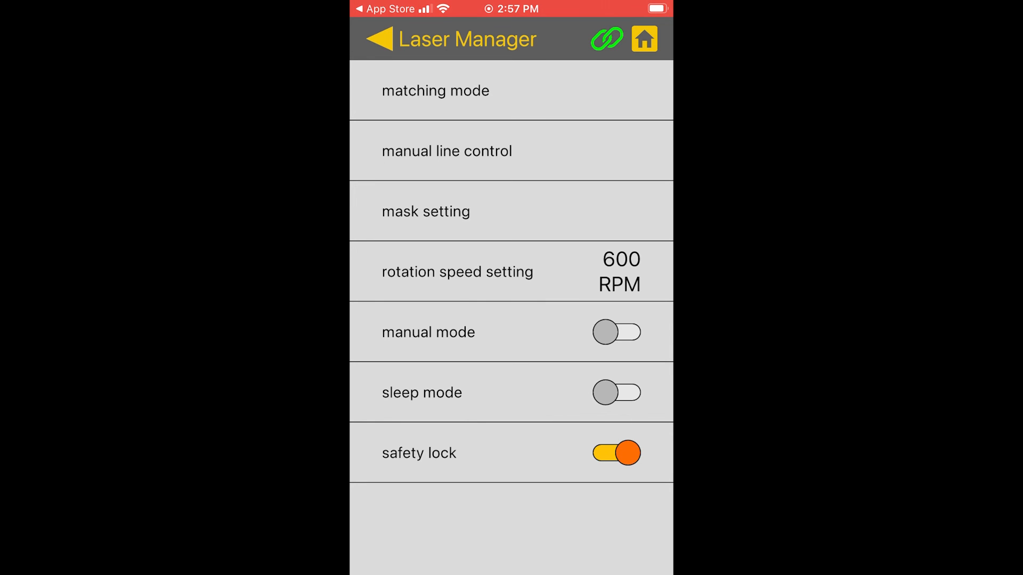
{"action": "left_click", "coordinate": [380, 38]}
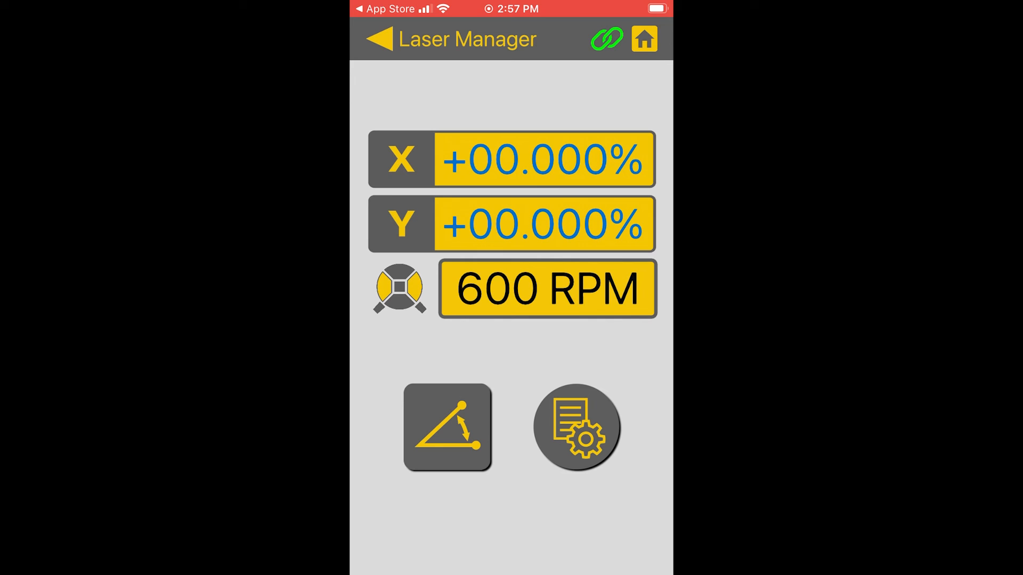
{"action": "left_click", "coordinate": [576, 427]}
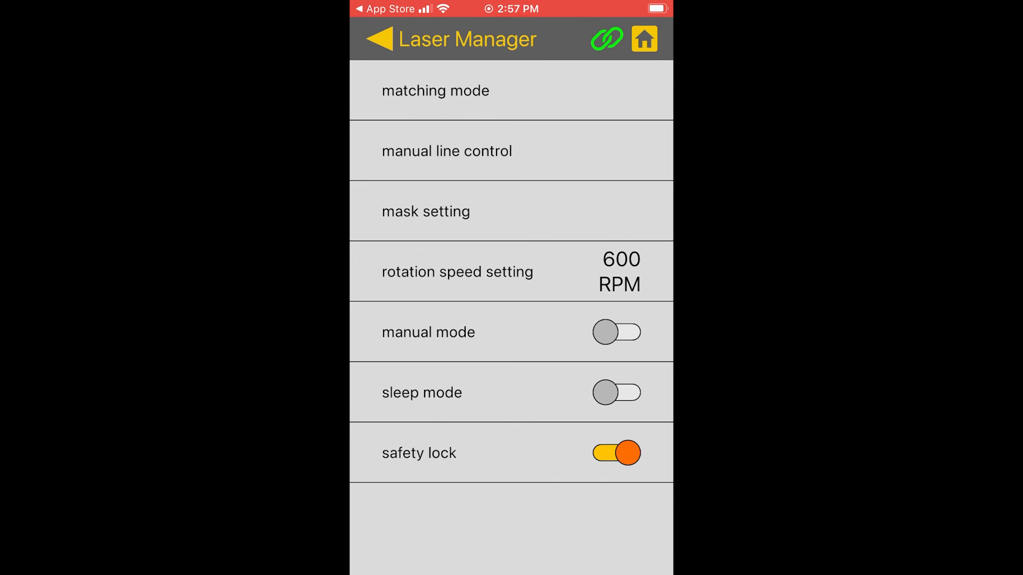
{"action": "left_click", "coordinate": [380, 38]}
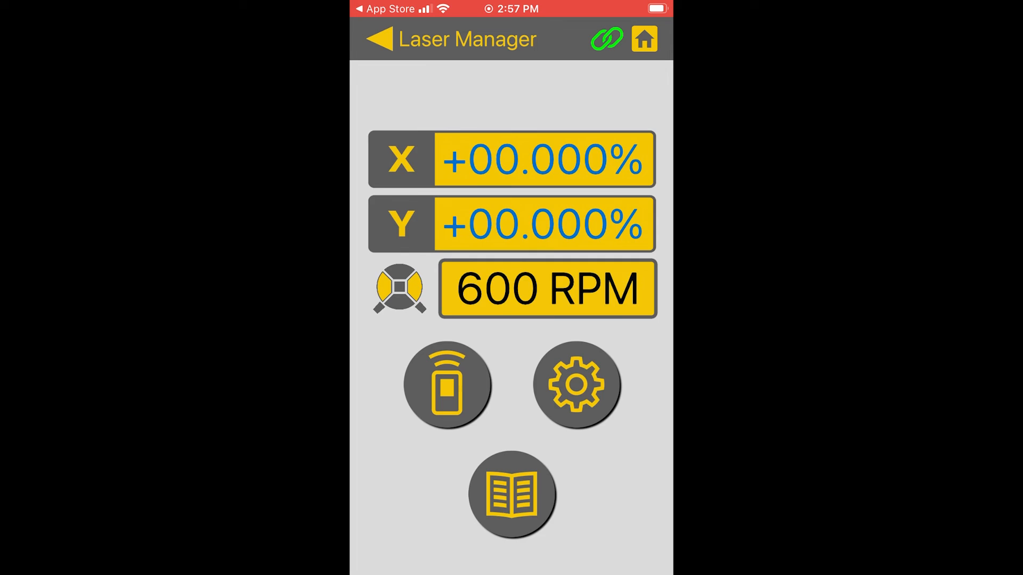
{"action": "left_click", "coordinate": [577, 386]}
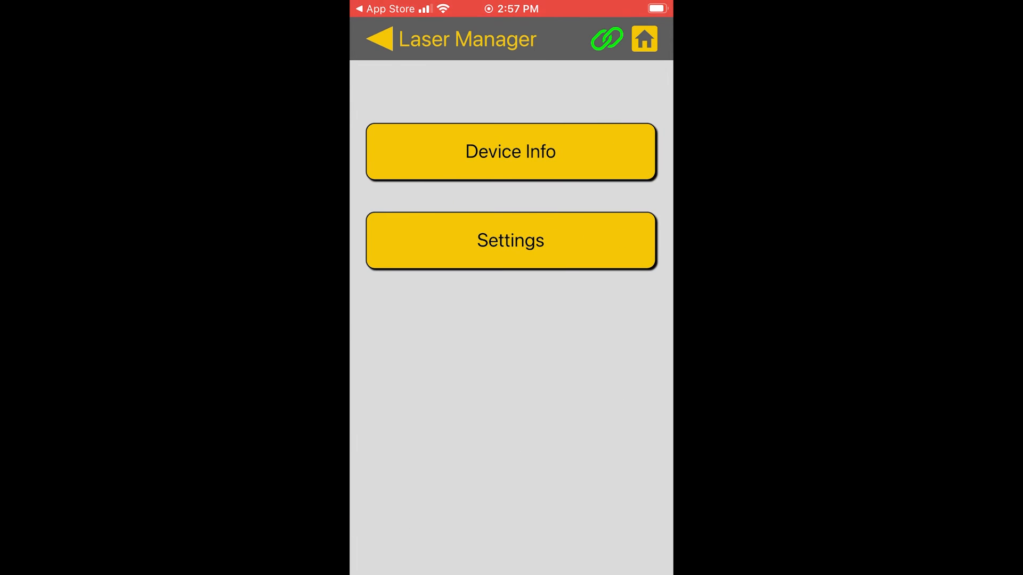
{"action": "left_click", "coordinate": [510, 152]}
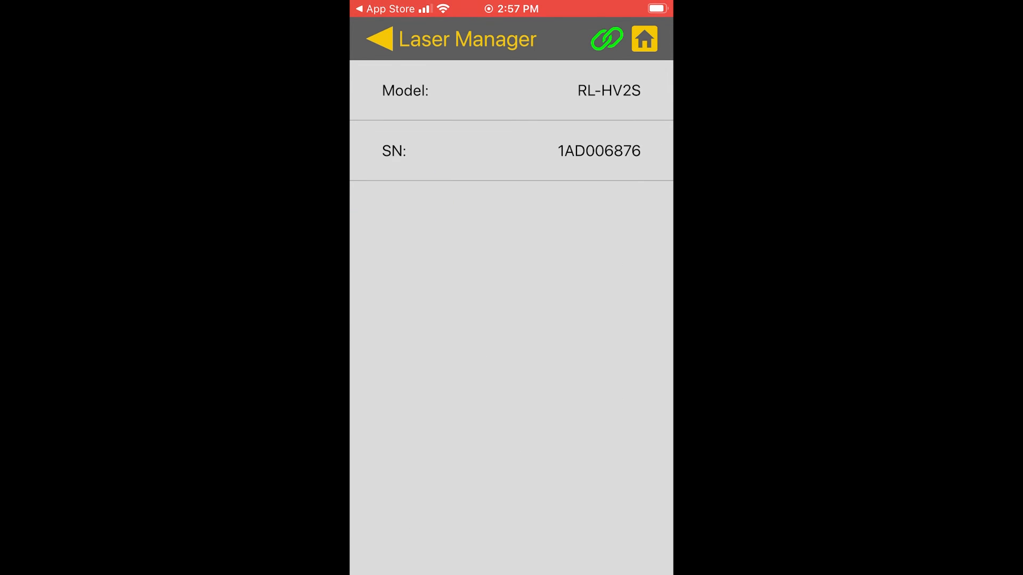
{"action": "left_click", "coordinate": [379, 38]}
{"action": "left_click", "coordinate": [511, 240]}
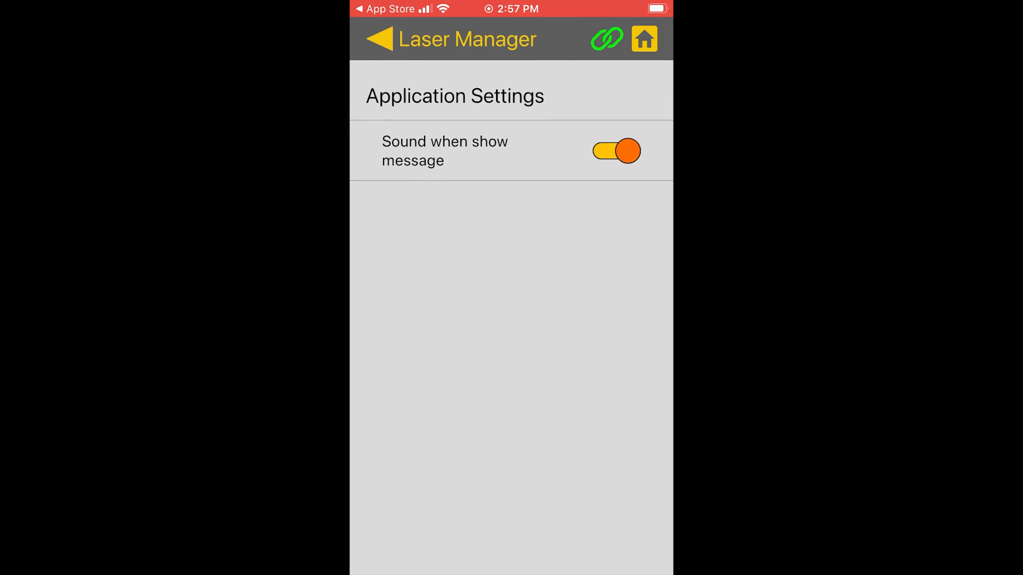
{"action": "left_click", "coordinate": [380, 39]}
{"action": "left_click", "coordinate": [379, 39]}
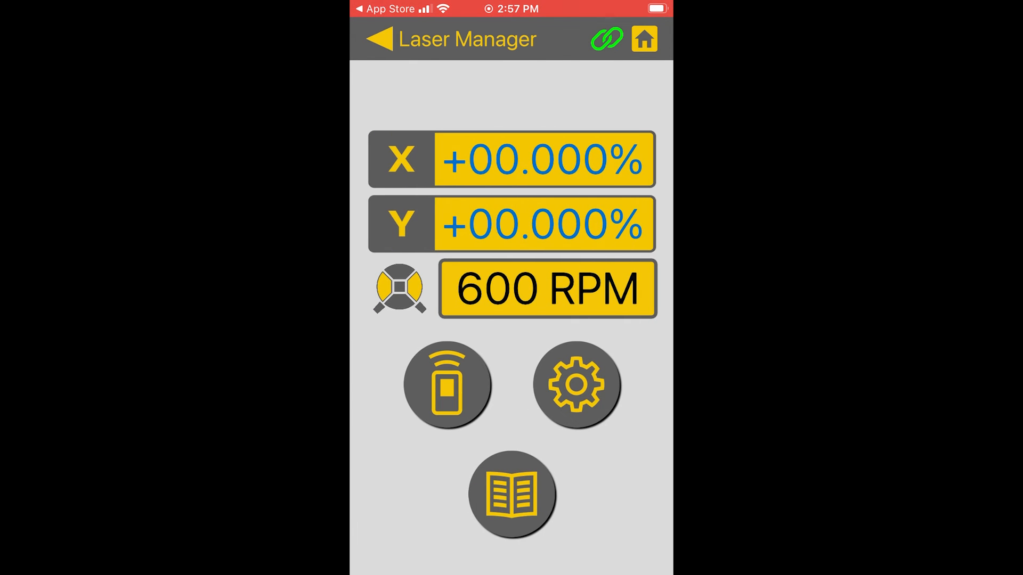
Download the instruction manual, view its check-and-adjustment section, then return to the X/Y/600 RPM readout
{"action": "left_click", "coordinate": [512, 494]}
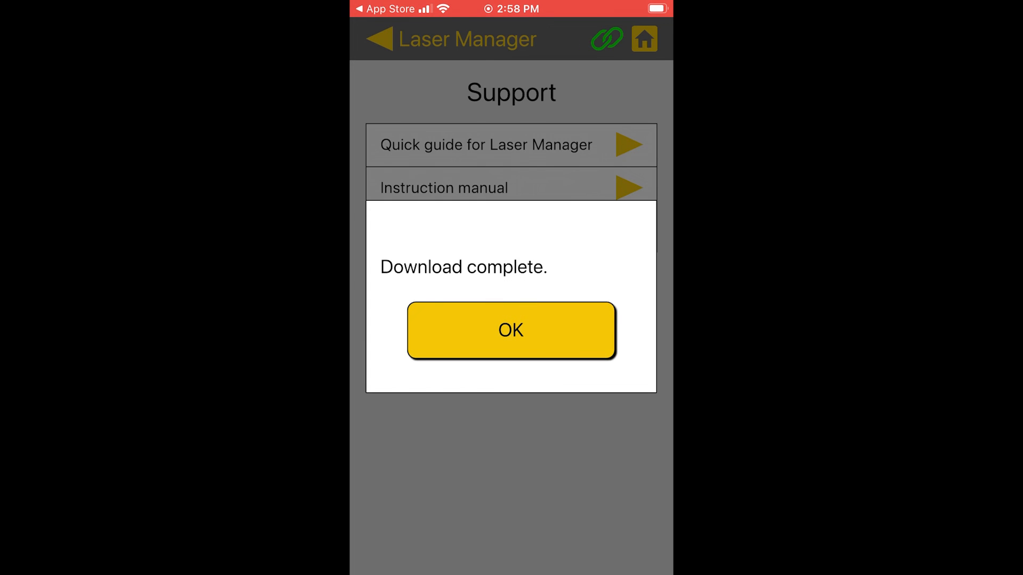
{"action": "left_click", "coordinate": [510, 330]}
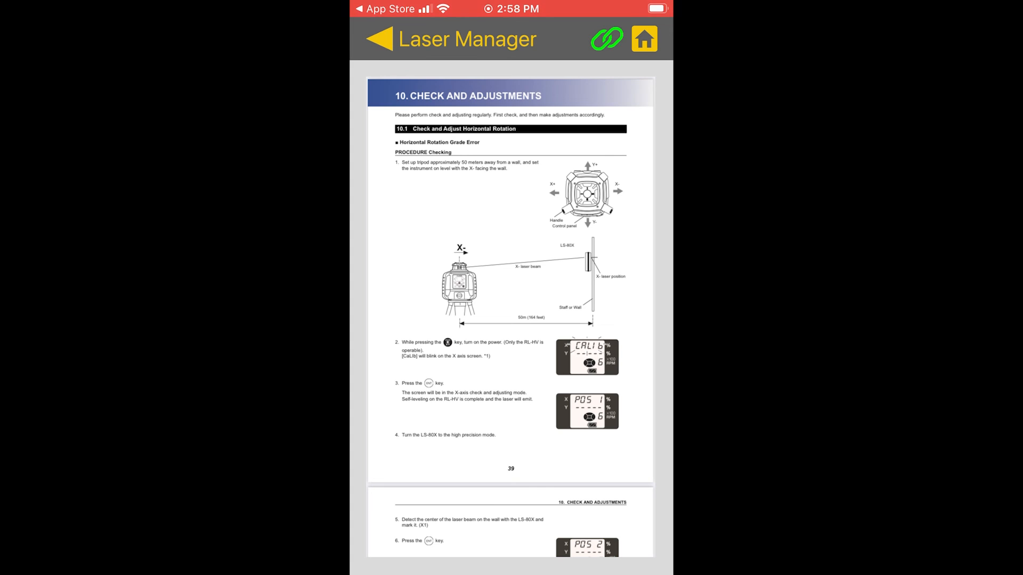
{"action": "left_click", "coordinate": [380, 38]}
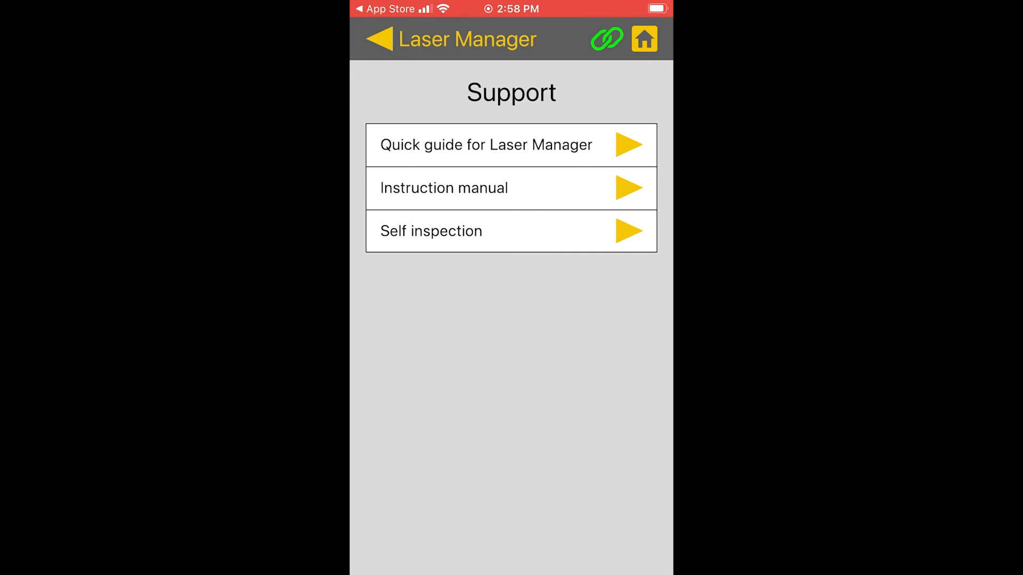
{"action": "left_click", "coordinate": [380, 38]}
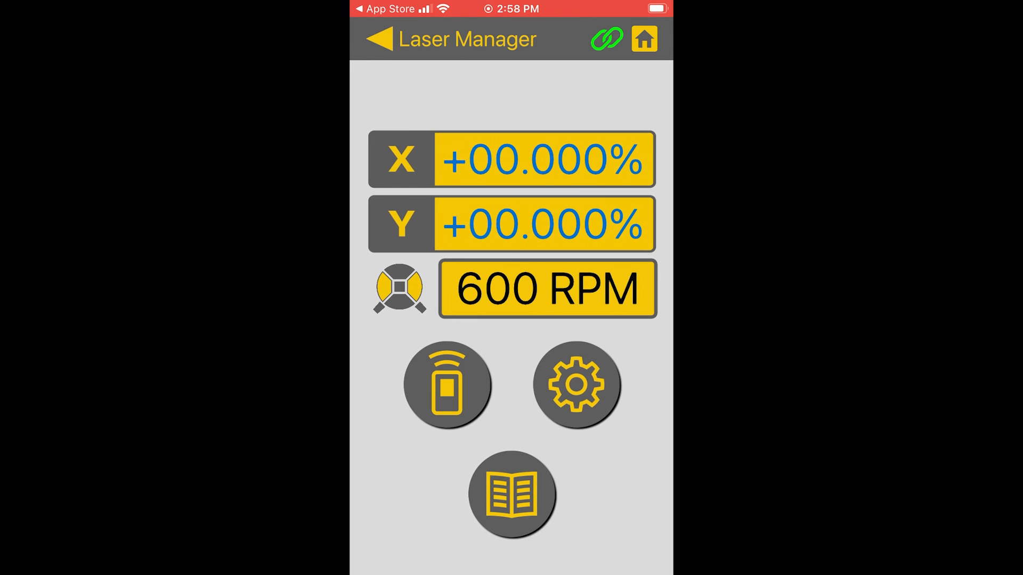